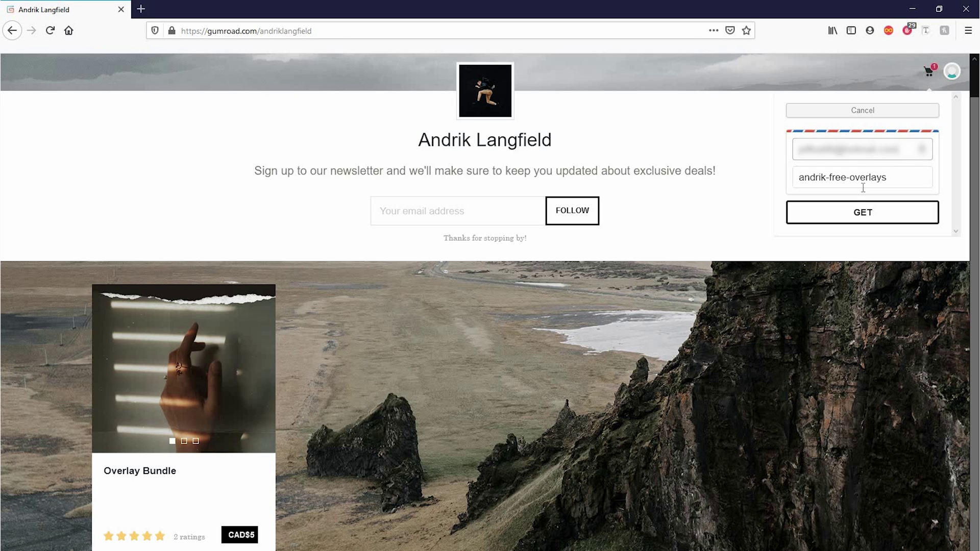
- Complete the free Overlay Bundle checkout and open the purchased content
left_click(852, 213)
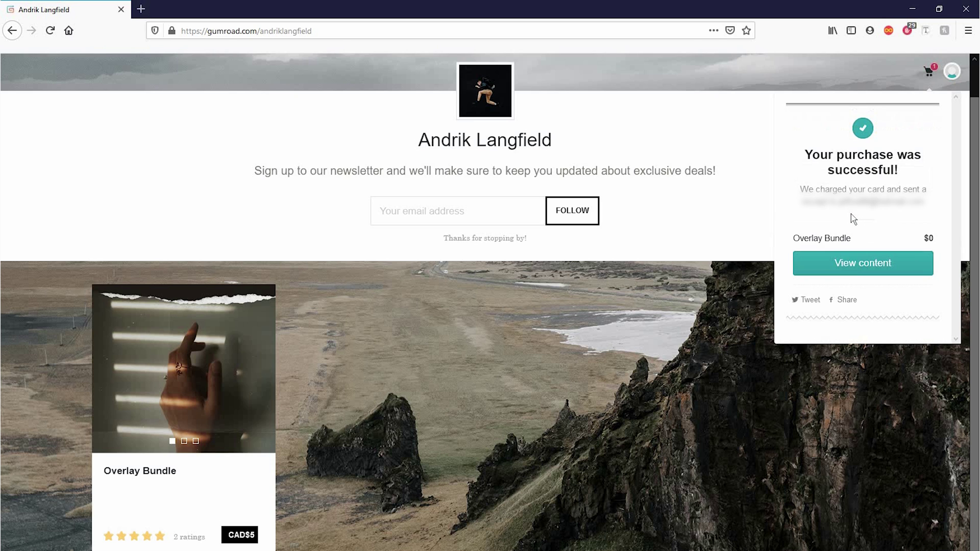
left_click(856, 266)
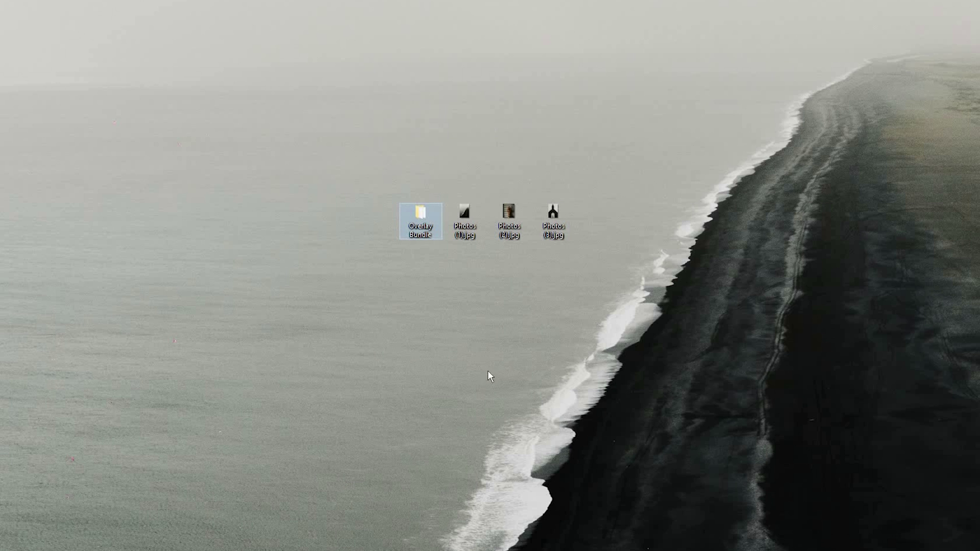
- Open Photos (1).jpg from the desktop in Photoshop
right_click(468, 221)
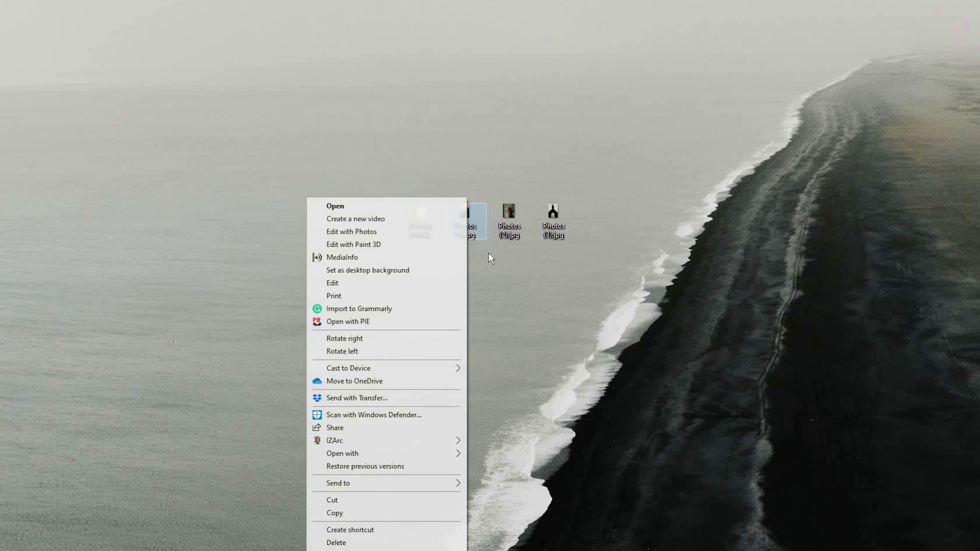
mouse_move(384, 455)
left_click(505, 466)
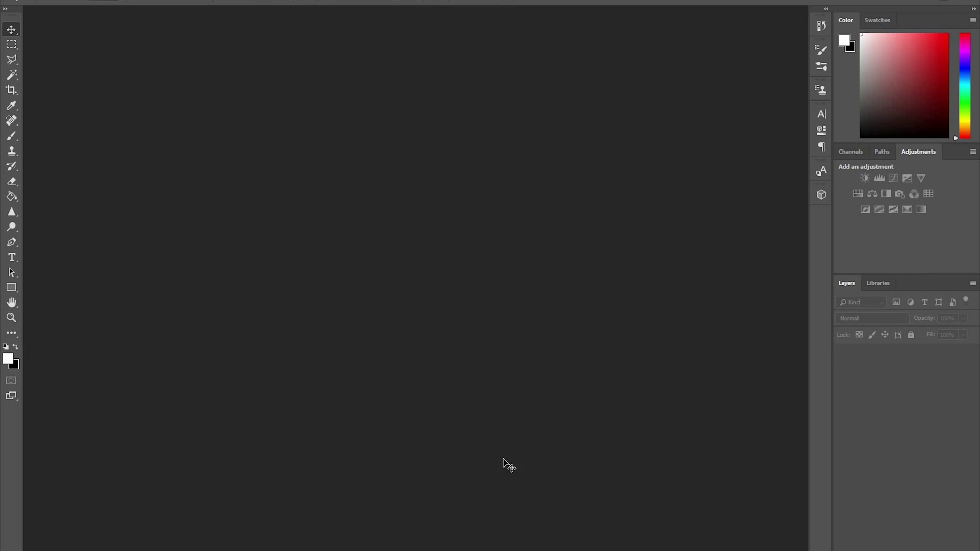
scroll(719, 435, "up", 3)
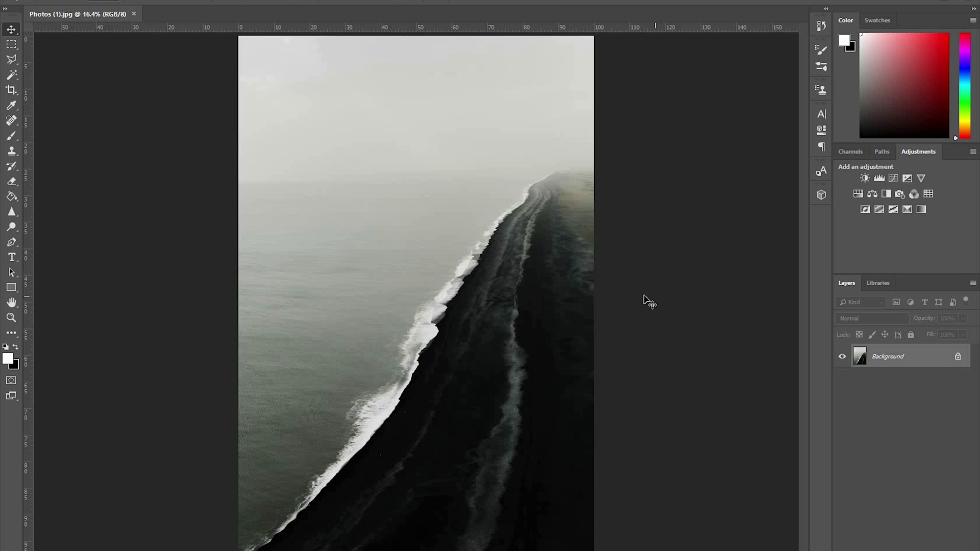
- Place the 1. Folded Paper - Horizontal + Vertical overlay from the Overlay Bundle folder onto the photo, enlarged symmetrically to cover the whole canvas
key("alt+Tab")
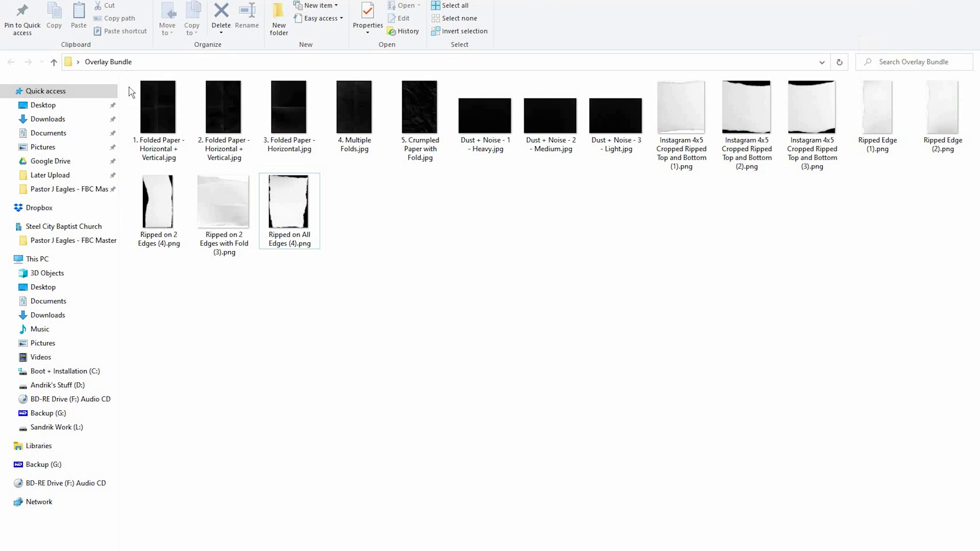
left_click_drag(153, 102, 444, 294)
key("alt+Tab")
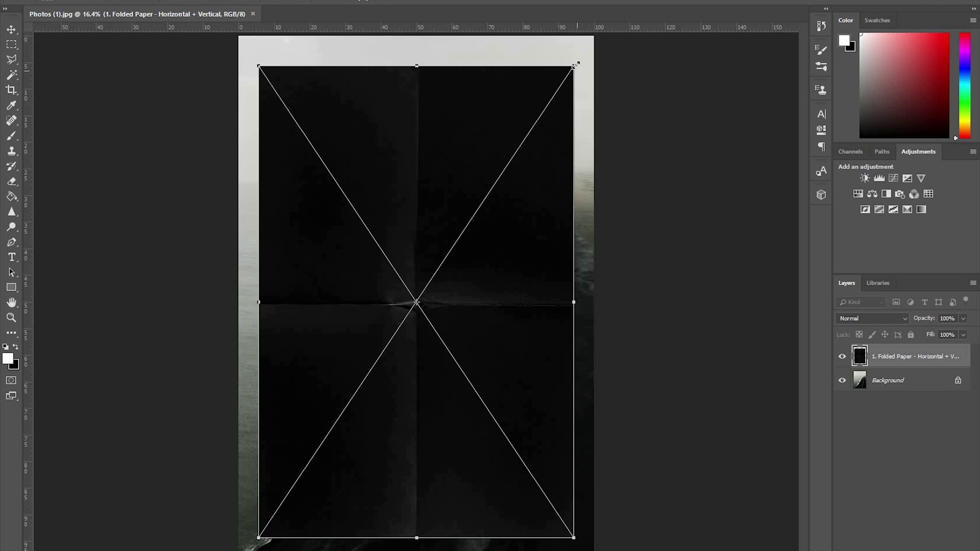
left_click_drag(584, 60, 613, 36)
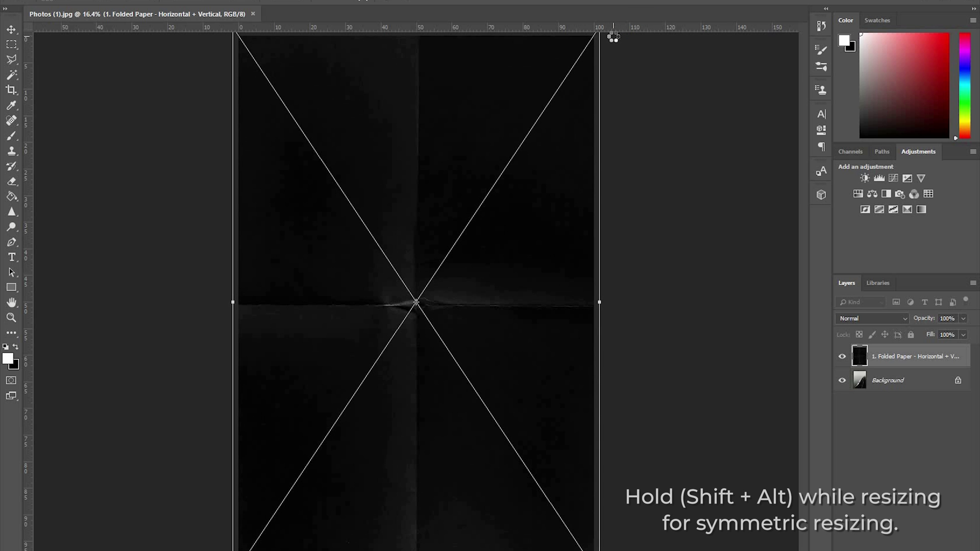
key("Return")
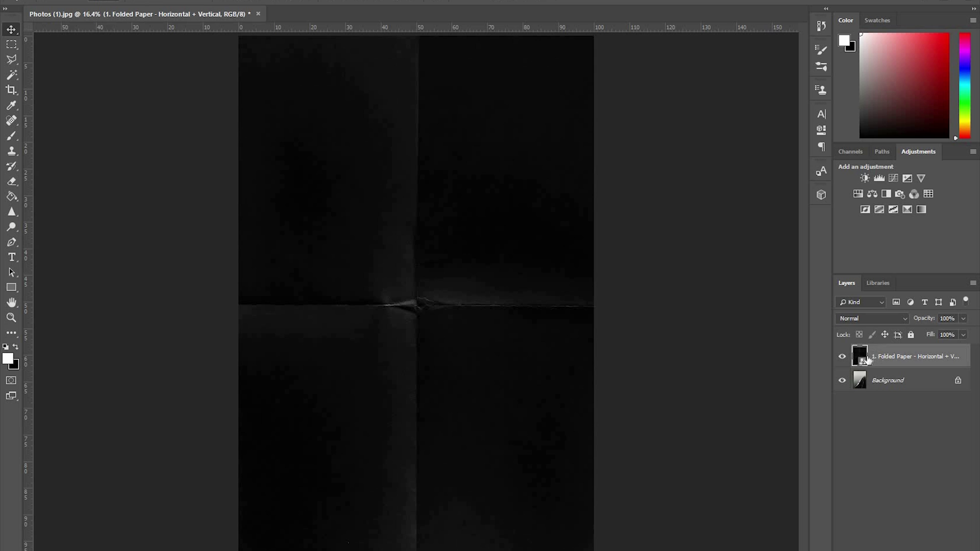
- Review the black overlay files in the Overlay Bundle folder and set the folded paper layer's blend mode to Screen
key("alt+Tab")
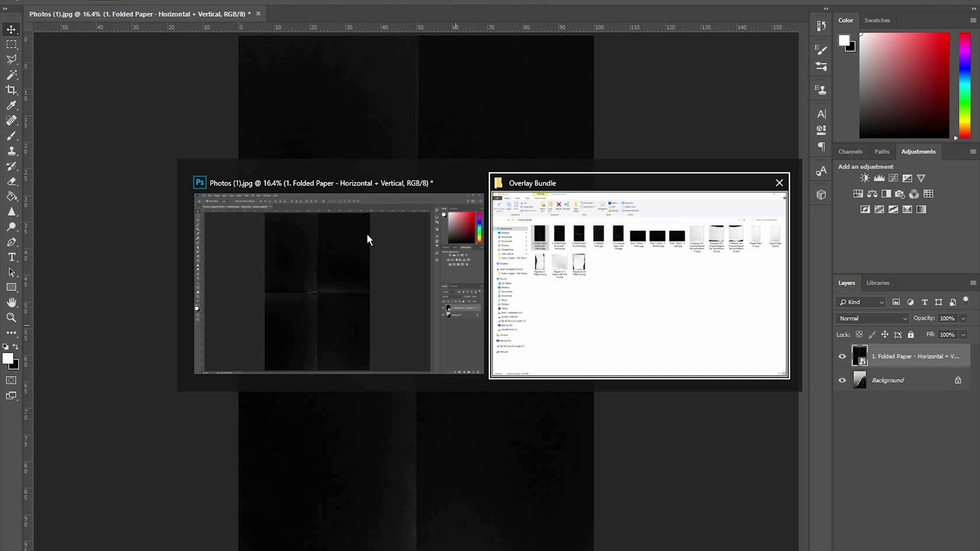
left_click(623, 159, "shift")
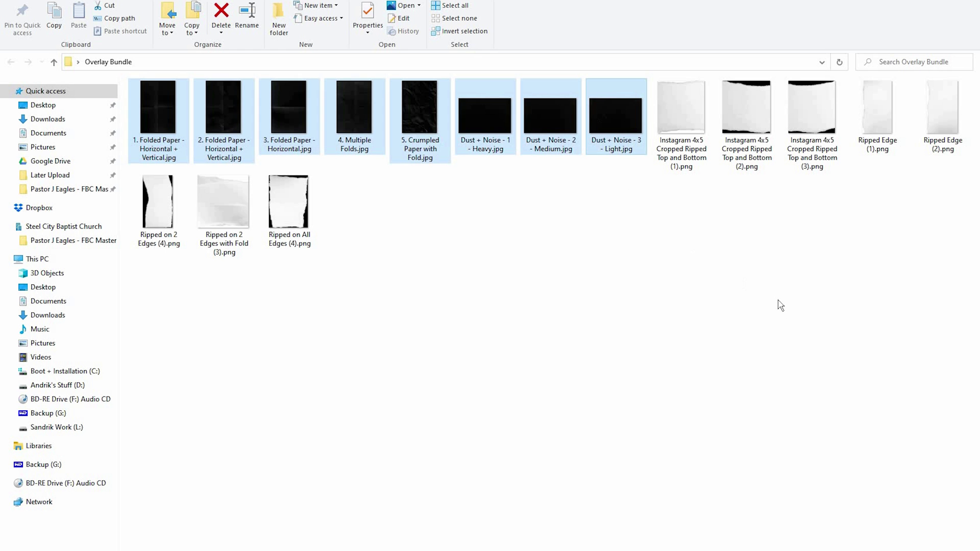
key("alt+Tab")
left_click(873, 319)
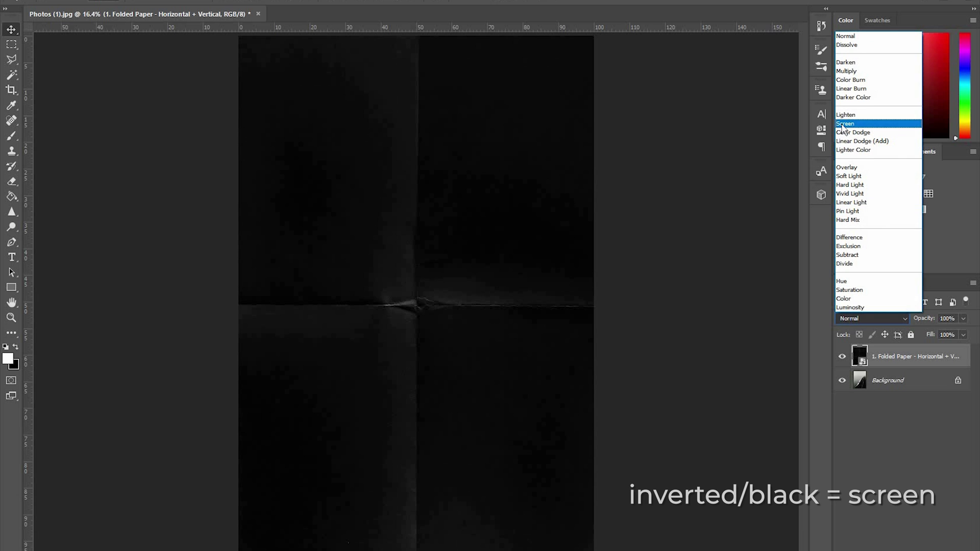
left_click(845, 124)
- Review the white torn-paper files in the Overlay Bundle folder, from the first Instagram 4x5 overlay through Ripped on All Edges (4).png
key("alt+Tab")
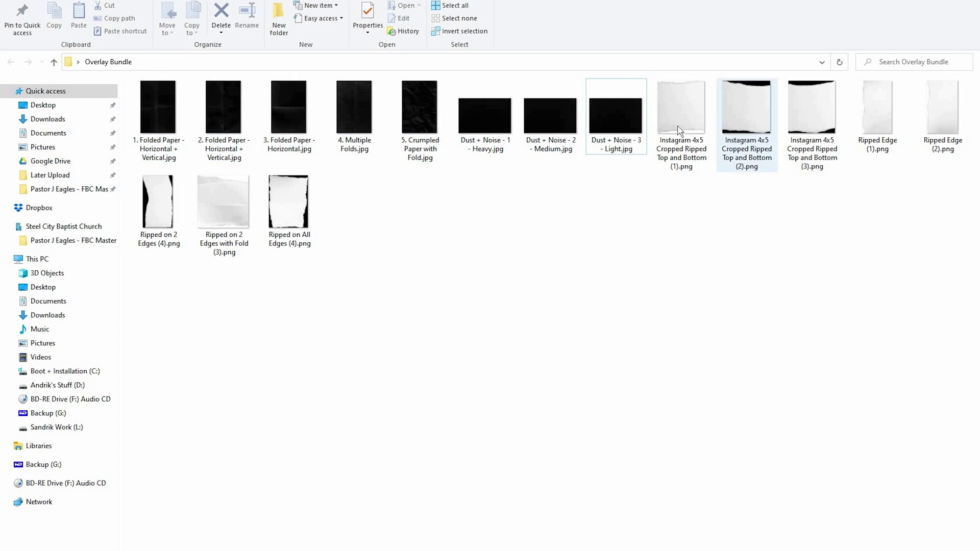
left_click(680, 132, "shift")
left_click(731, 192)
left_click(687, 125)
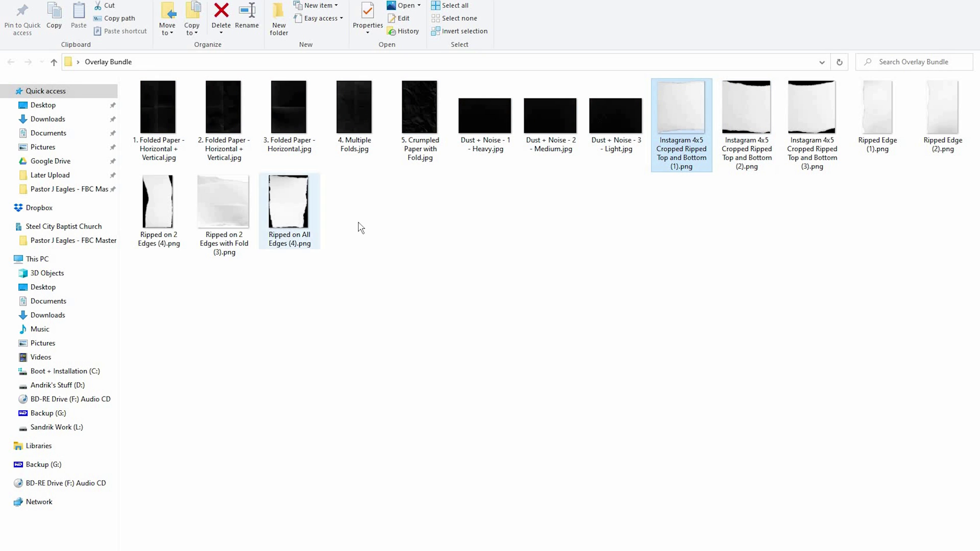
left_click(294, 209, "shift")
key("alt+Tab")
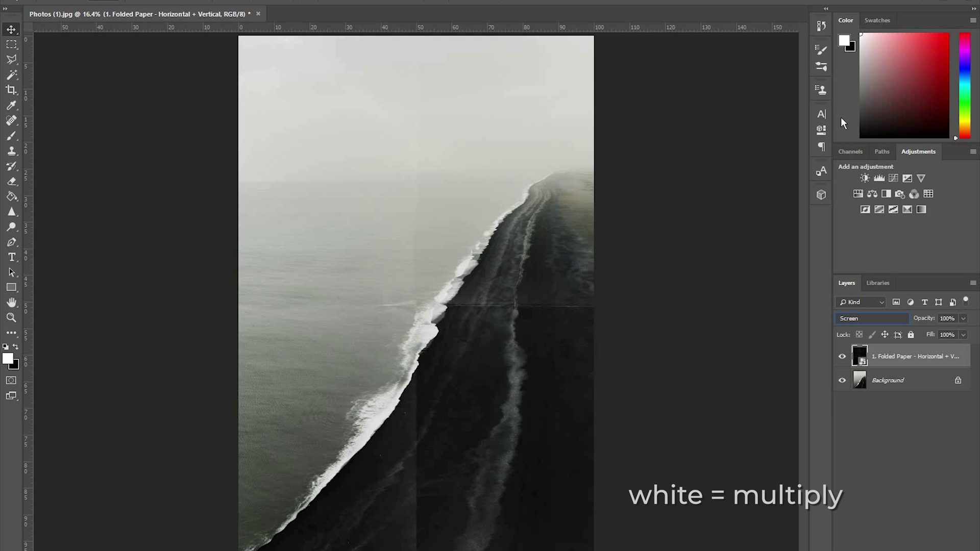
- Try the Multiply blend mode on the folded paper layer and restore it to Screen
left_click(874, 318)
left_click(846, 71)
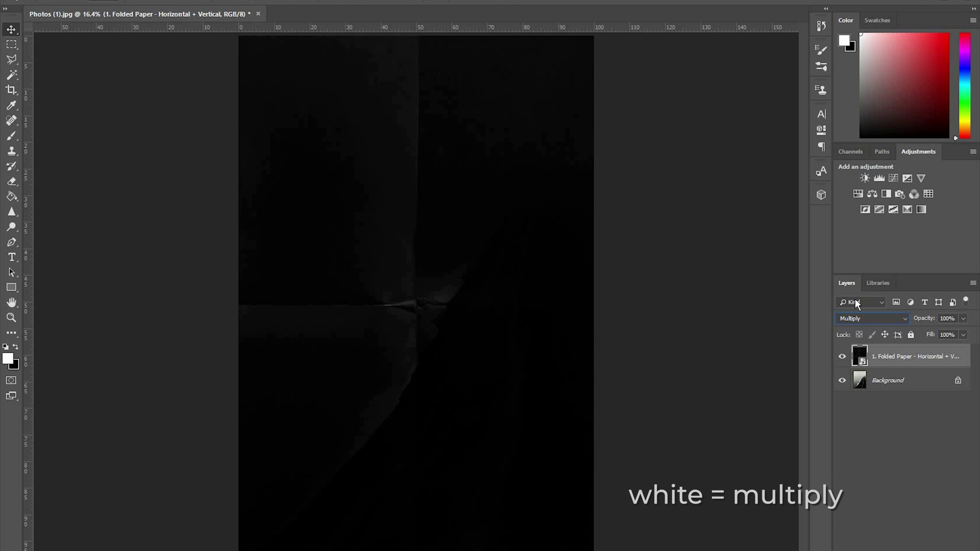
left_click(857, 318)
left_click(854, 124)
left_click(926, 434)
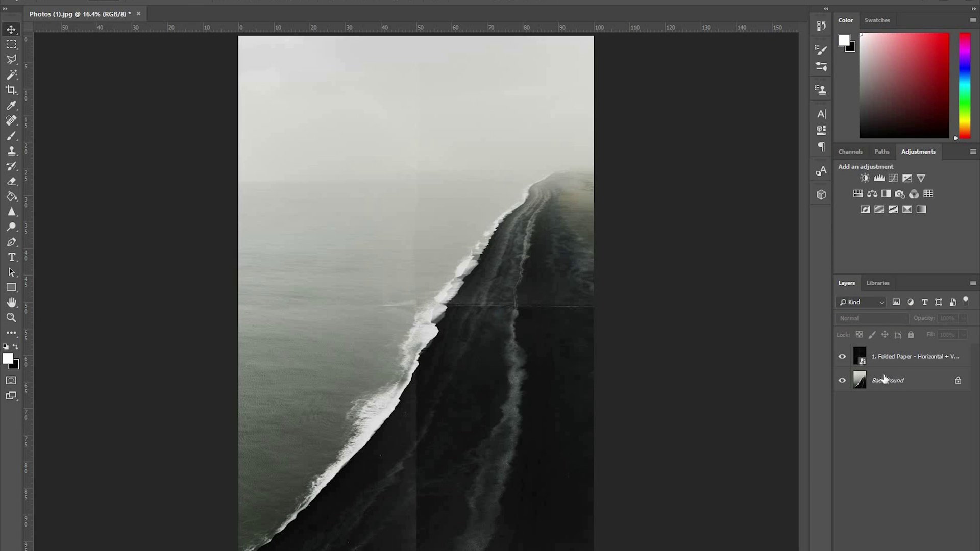
- Try the Soft Light blend mode on the folded paper layer and return it to Screen
left_click(885, 352)
left_click(877, 318)
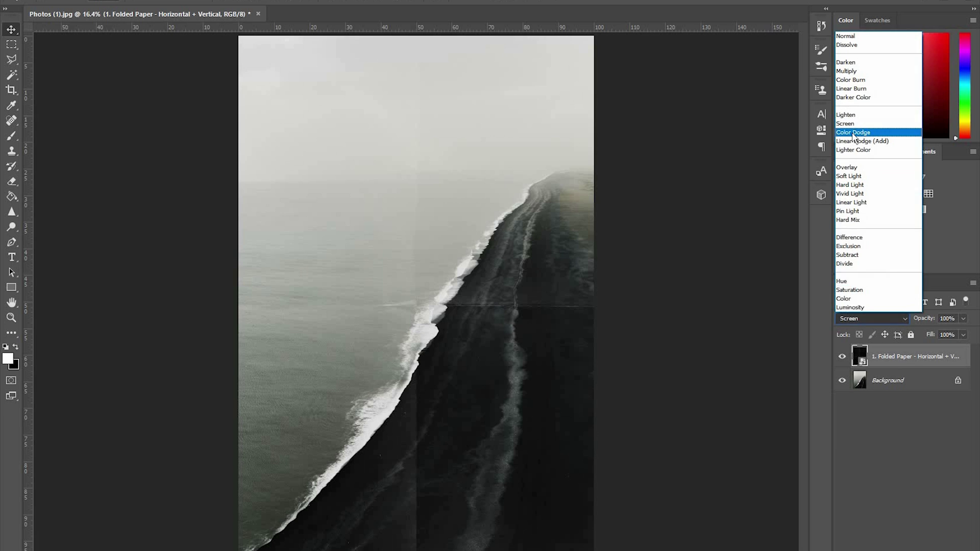
left_click(868, 184)
left_click(887, 318)
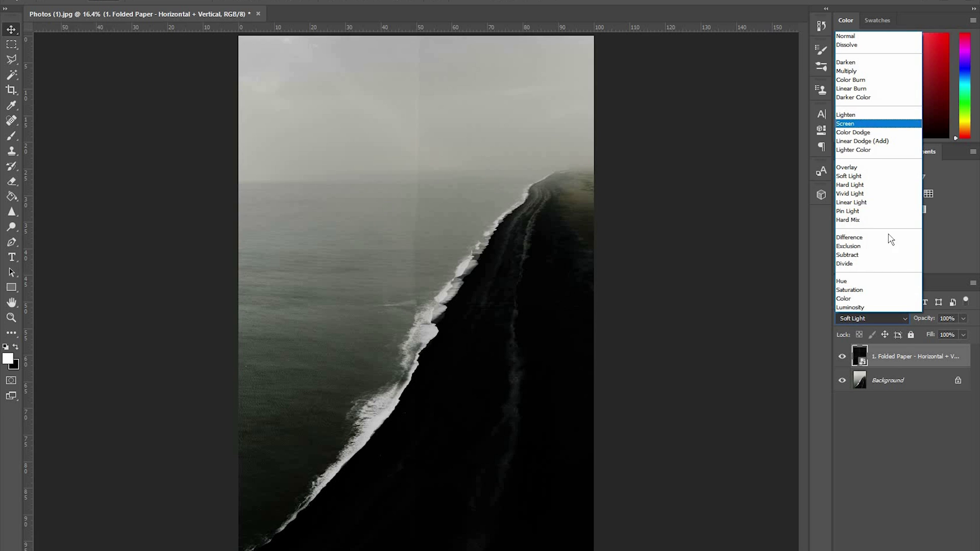
left_click(868, 123)
left_click(906, 360, "ctrl")
left_click(526, 389)
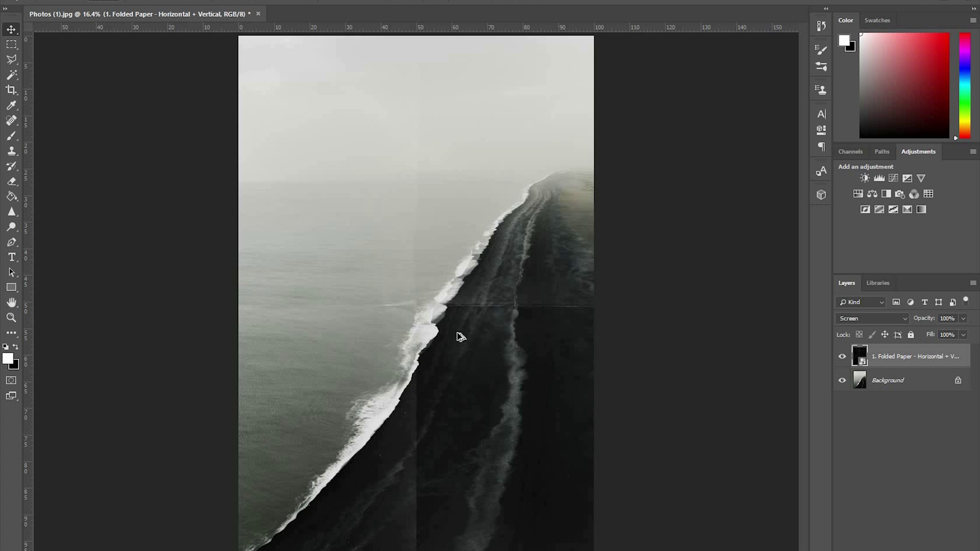
- Try scaling the folded paper overlay to about 154% with its creases off-centre, and delete the layer
scroll(456, 342, "down", 2)
scroll(411, 322, "up", 3)
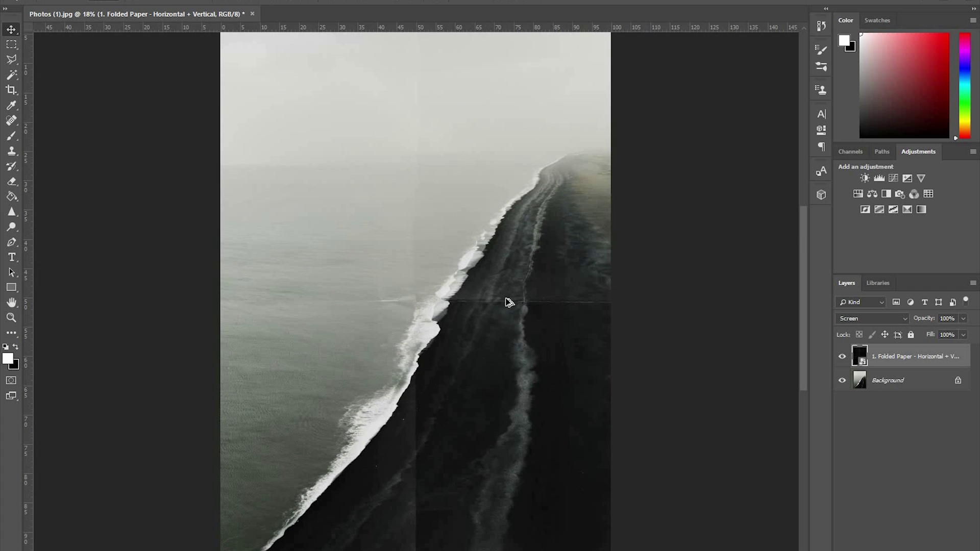
scroll(509, 303, "up", 10)
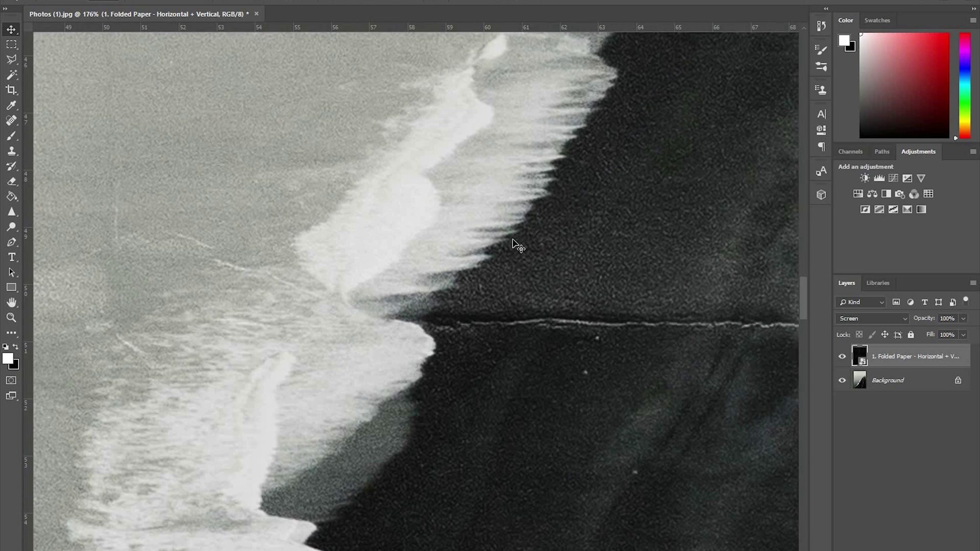
scroll(609, 336, "down", 3)
scroll(525, 324, "down", 5)
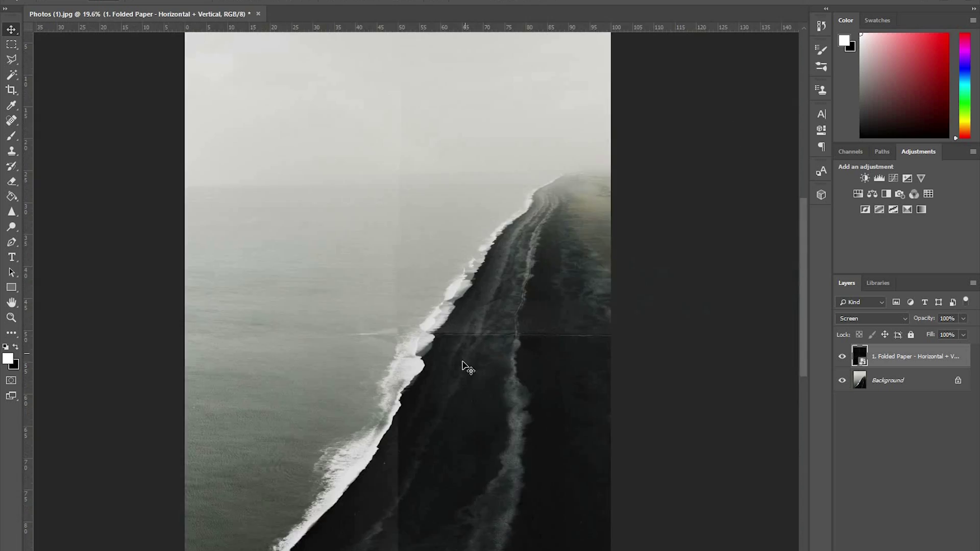
scroll(465, 365, "down", 1)
key("ctrl+t")
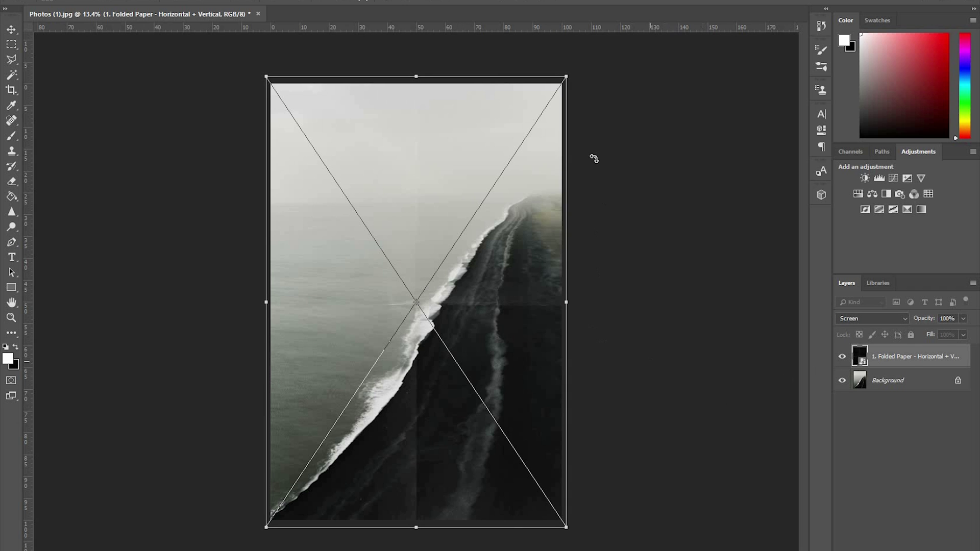
left_click_drag(586, 62, 625, 13)
left_click_drag(457, 343, 499, 404)
left_click_drag(251, 62, 254, 62)
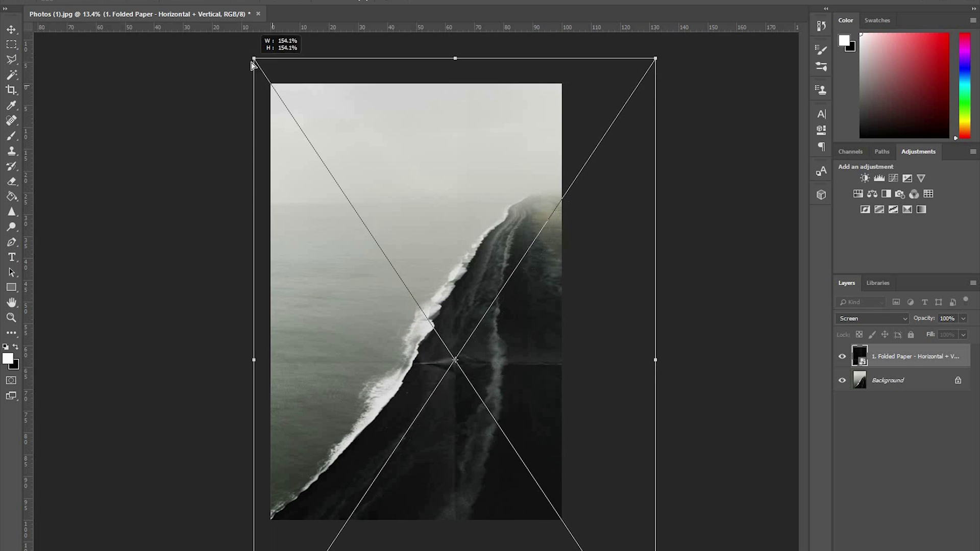
key("Return")
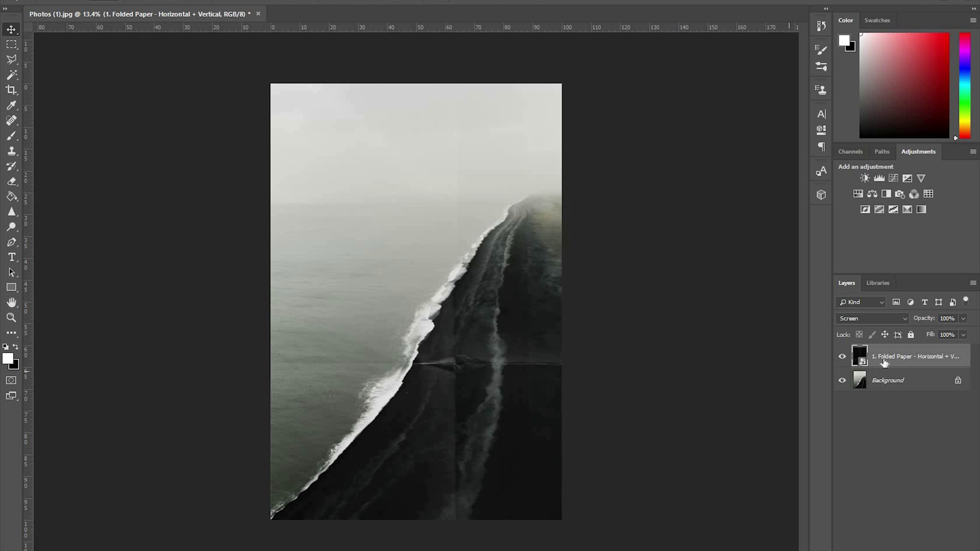
key("Delete")
- Place the 5. Crumpled Paper with Fold overlay from the Overlay Bundle folder onto the photo, scaled to about 127% to cover the canvas
key("alt+Tab")
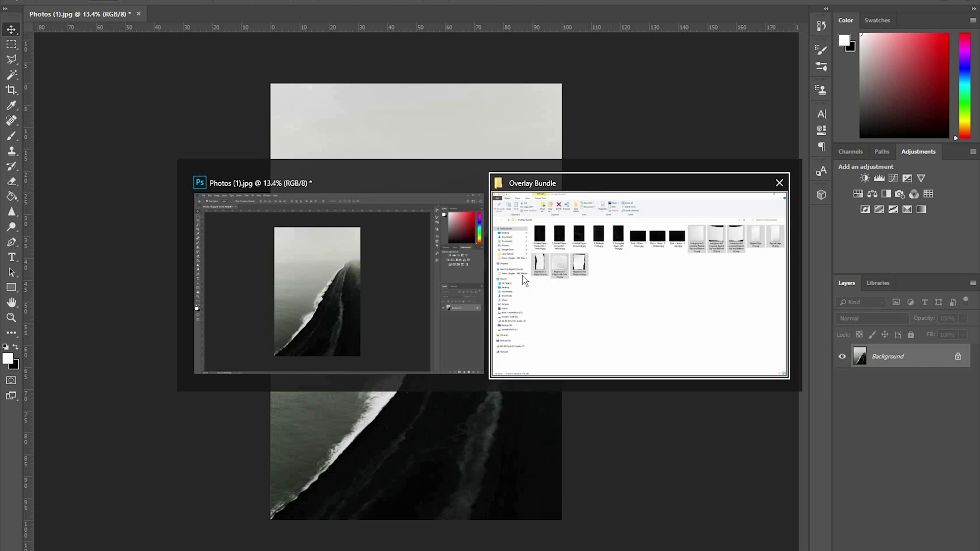
left_click(429, 120)
left_click_drag(465, 190, 480, 268)
key("alt+Tab")
left_click_drag(598, 54, 597, 54)
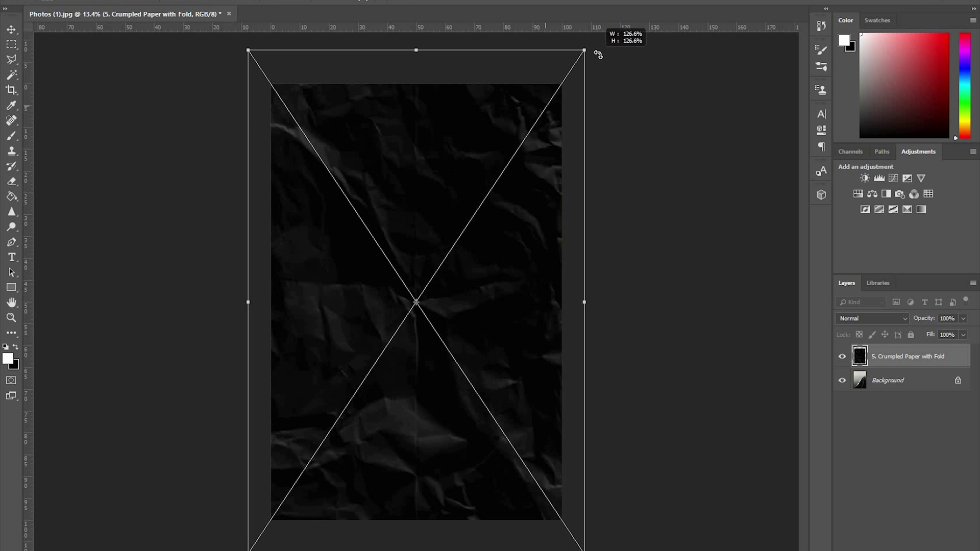
key("Return")
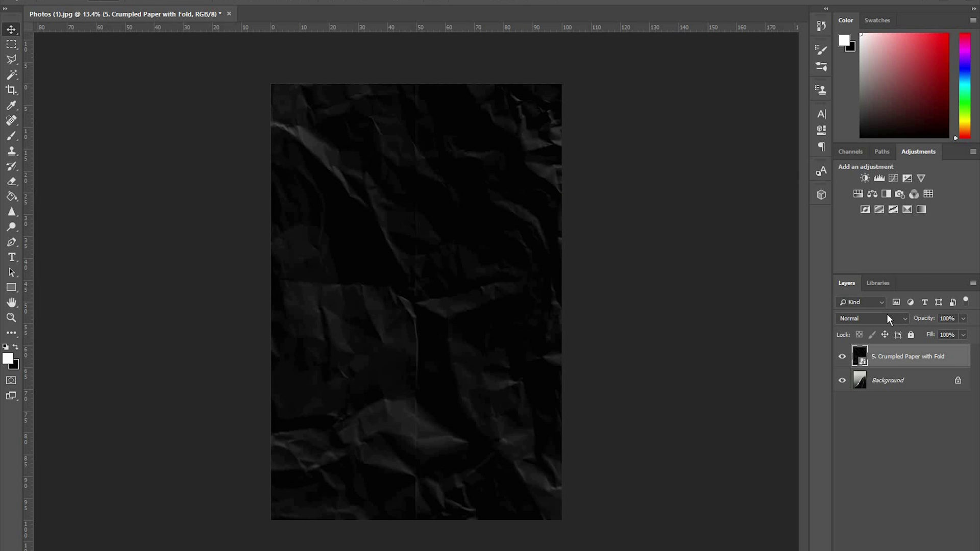
- Set the crumpled paper layer's blend mode to Screen
left_click(887, 316)
left_click(845, 124)
left_click(911, 491)
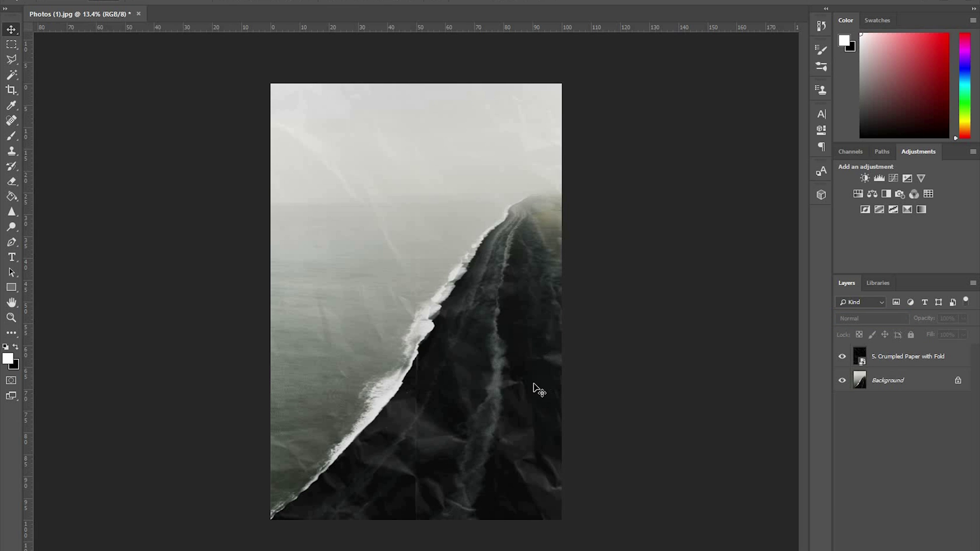
- Apply Levels to the crumpled paper layer with input levels of 0, 1.37 and 255
left_click(901, 360)
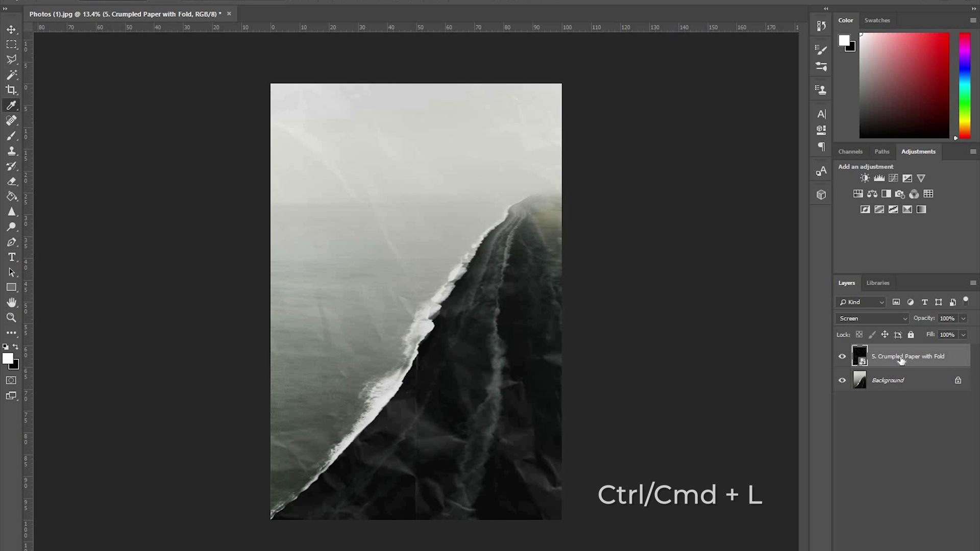
key("ctrl+l")
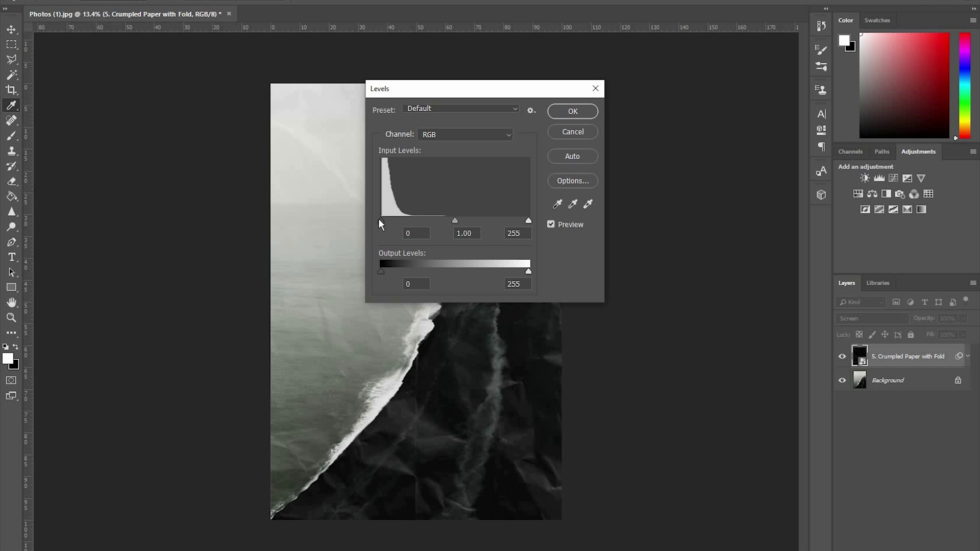
mouse_move(385, 221)
left_mouse_down()
mouse_move(402, 220)
mouse_move(378, 221)
left_mouse_up()
left_click_drag(454, 220, 420, 223)
left_click_drag(588, 93, 828, 94)
left_click_drag(657, 222, 678, 220)
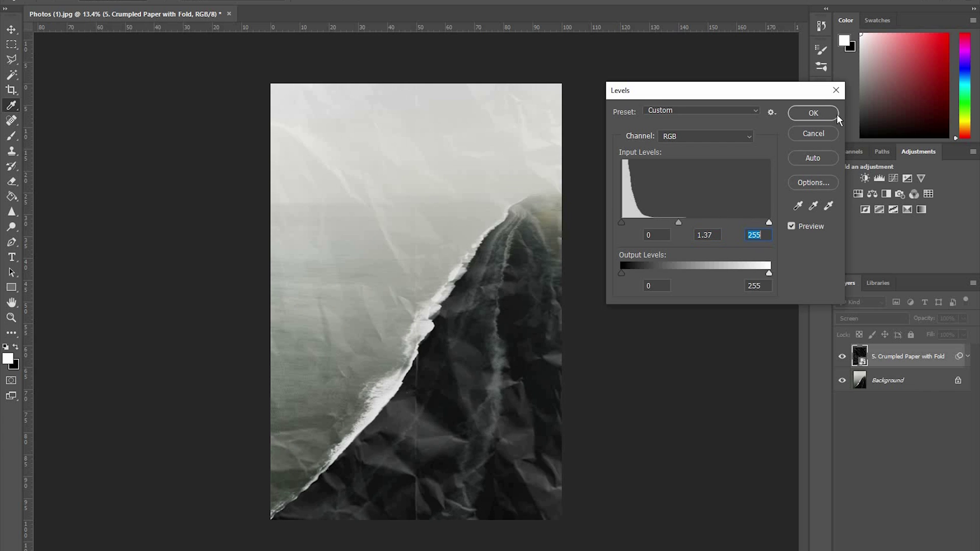
left_click(824, 114)
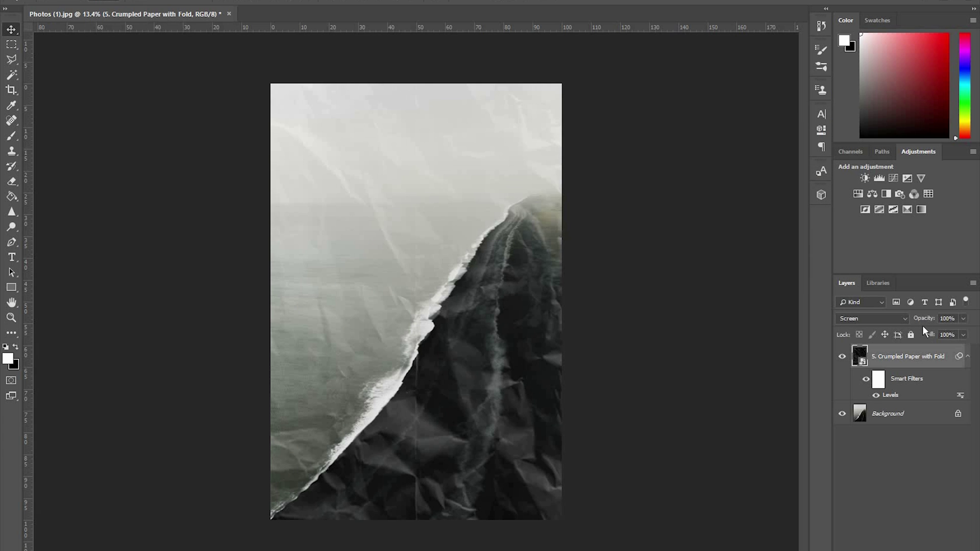
- Lower the crumpled paper layer's opacity to 56%
mouse_move(917, 320)
left_mouse_down()
mouse_move(894, 324)
mouse_move(911, 325)
left_mouse_up()
scroll(457, 411, "up", 7)
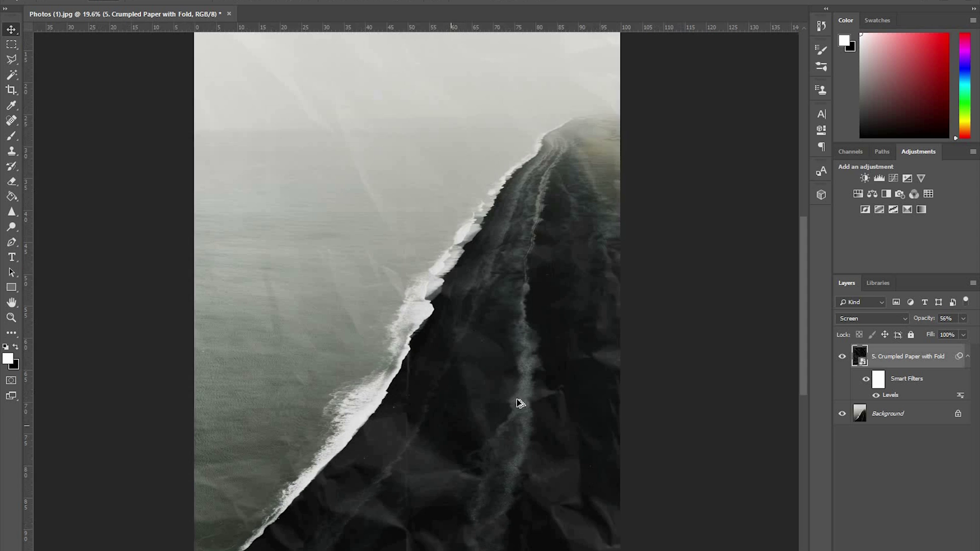
- Inspect the crumpled paper texture up close and delete the 5. Crumpled Paper with Fold layer
scroll(531, 409, "up", 2)
scroll(547, 424, "down", 8)
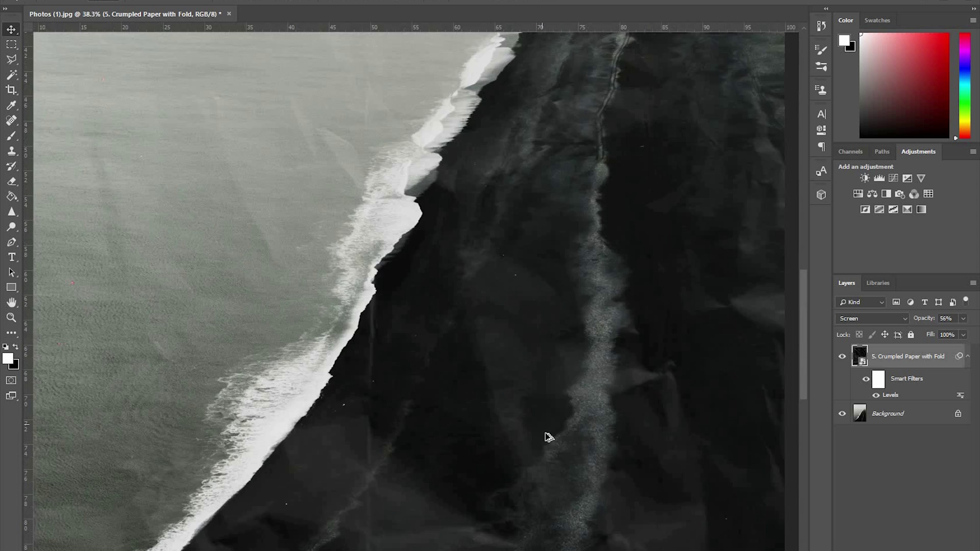
scroll(568, 428, "up", 2)
key("Delete")
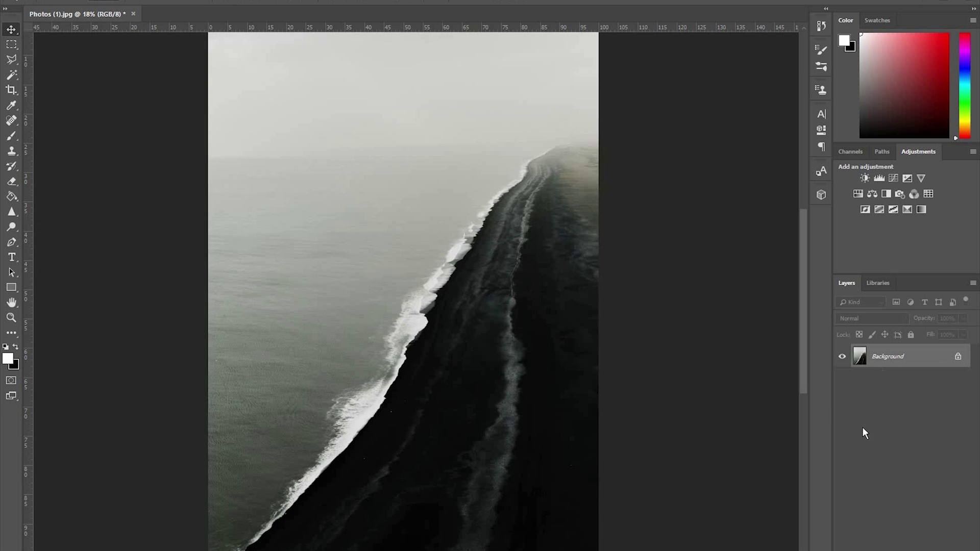
- Place the Dust + Noise - 1 - Heavy overlay from the Overlay Bundle folder onto the photo, rotated to portrait and enlarged to cover the canvas
key("alt+Tab")
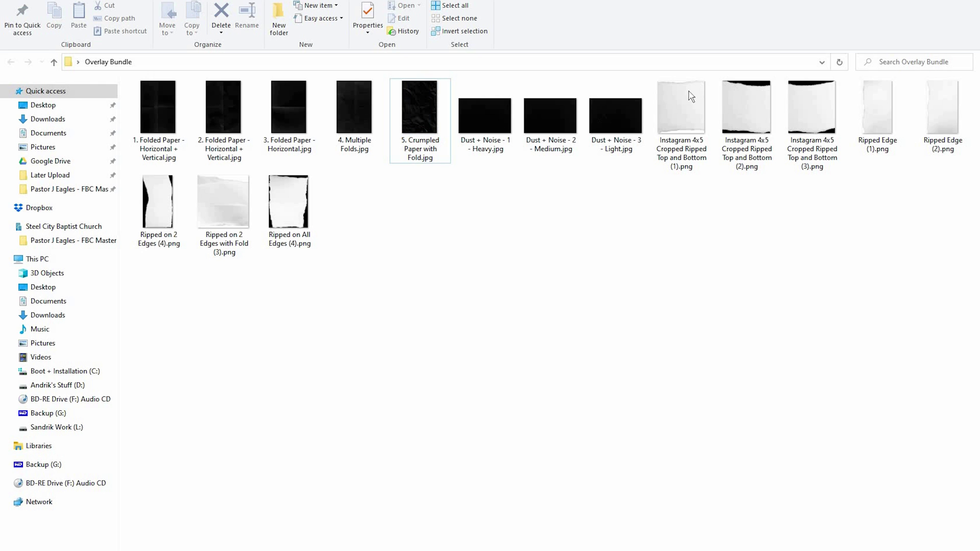
left_click_drag(486, 110, 622, 186)
key("alt+Tab")
left_click_drag(684, 232, 503, 427)
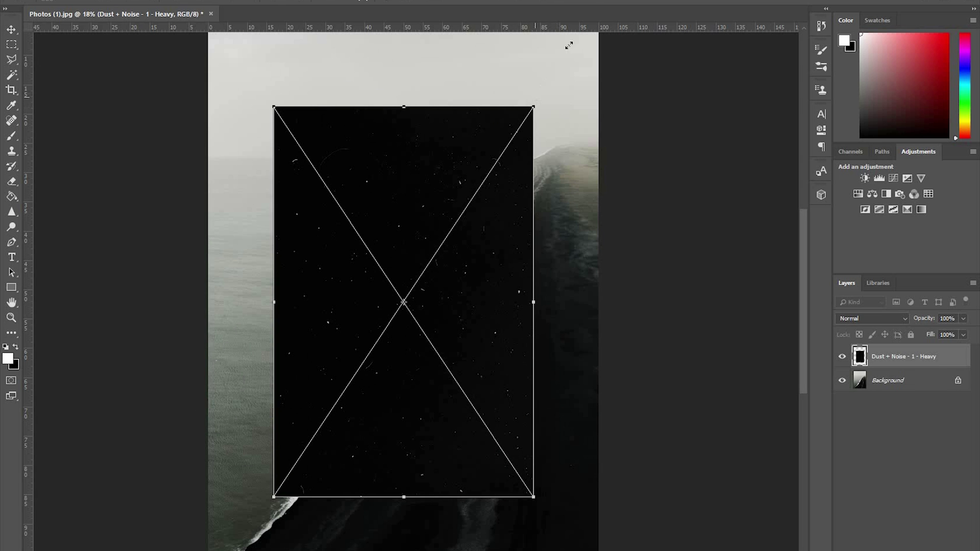
left_click_drag(569, 45, 506, 454)
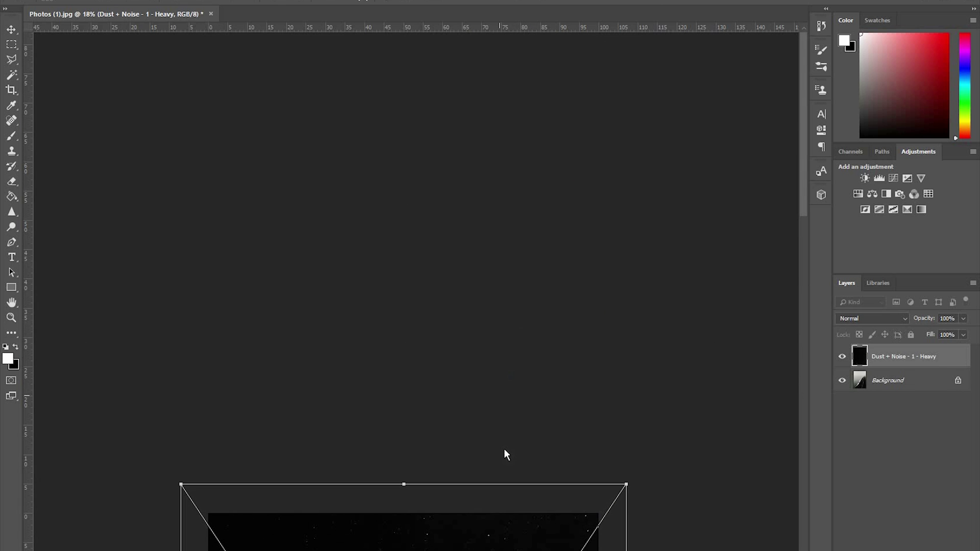
key("ctrl+0")
key("alt+space")
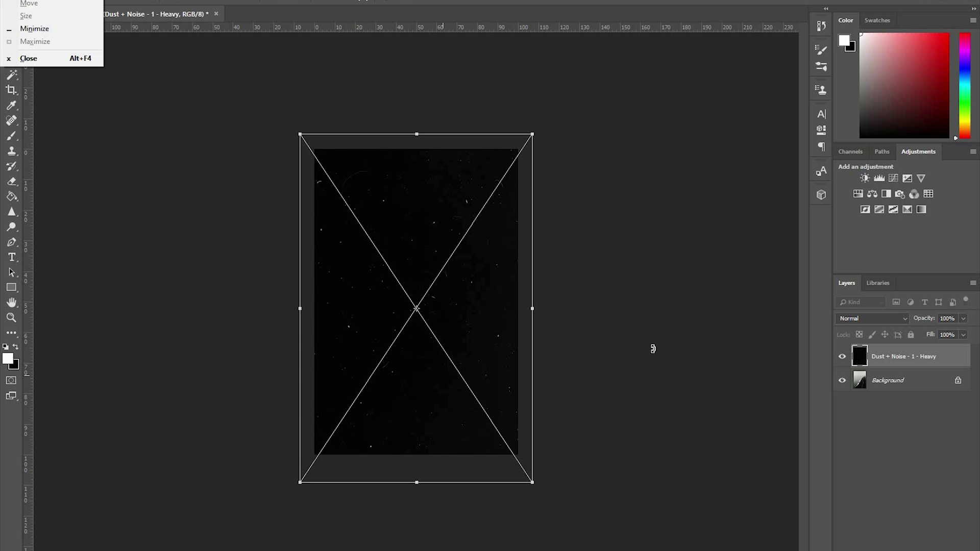
key("Escape")
key("Return")
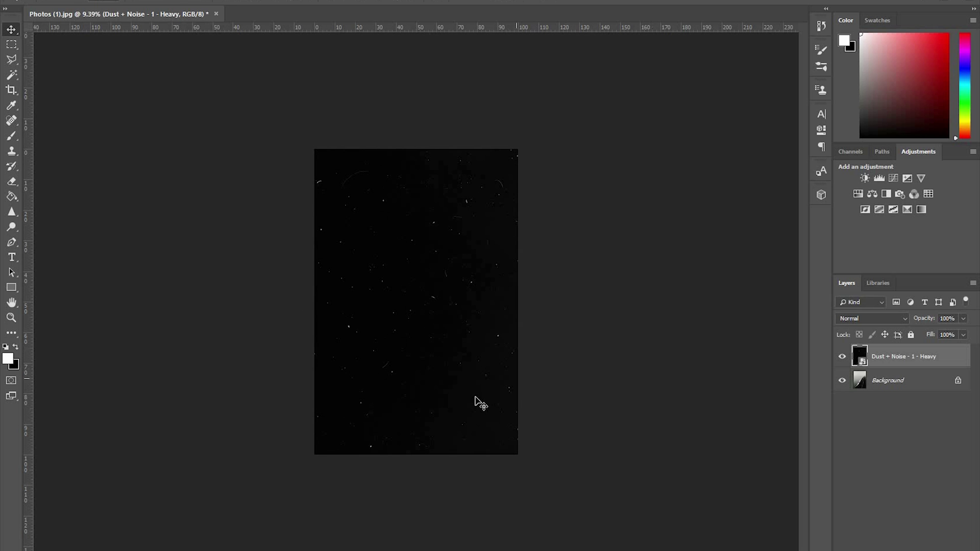
- Set the Dust + Noise - 1 - Heavy layer's blend mode to Screen and deselect the layer
scroll(450, 400, "up", 5)
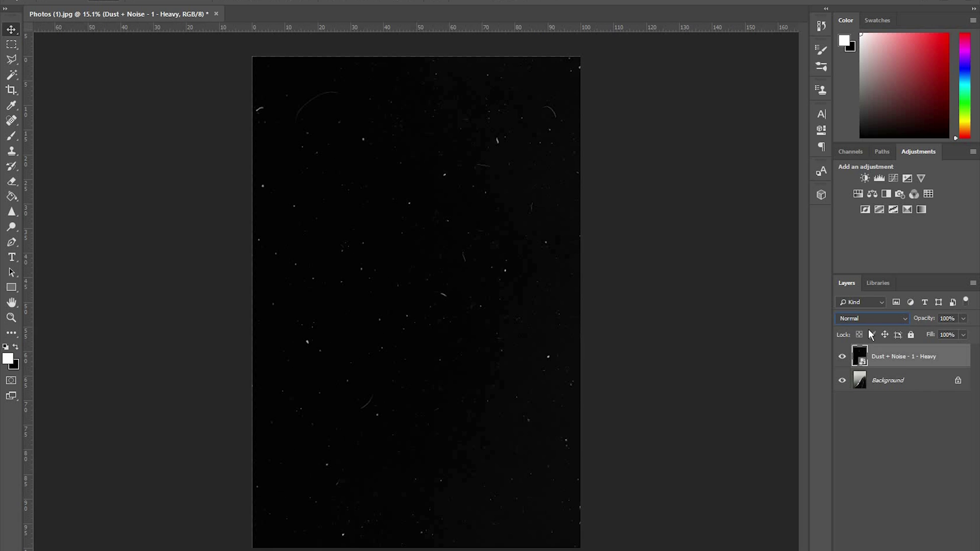
left_click(889, 356, "ctrl")
key("alt+period")
left_click(906, 317)
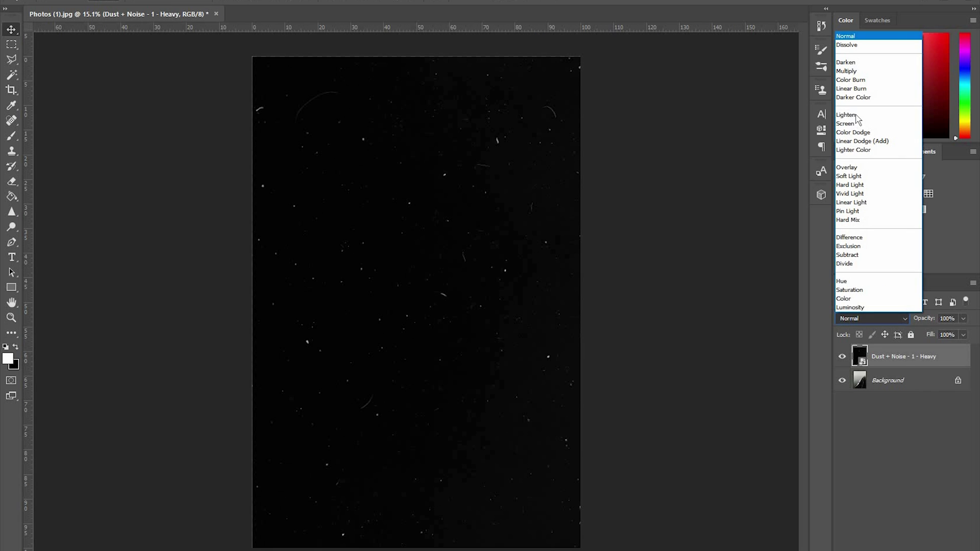
left_click(848, 123)
left_click(926, 440)
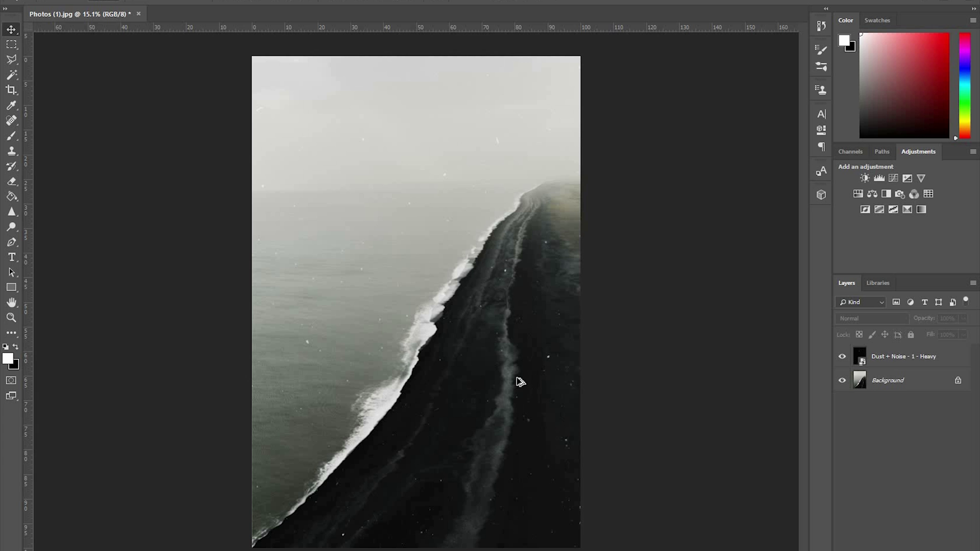
- Try a lower opacity on the dust layer and restore it to 100%
scroll(600, 323, "up", 10)
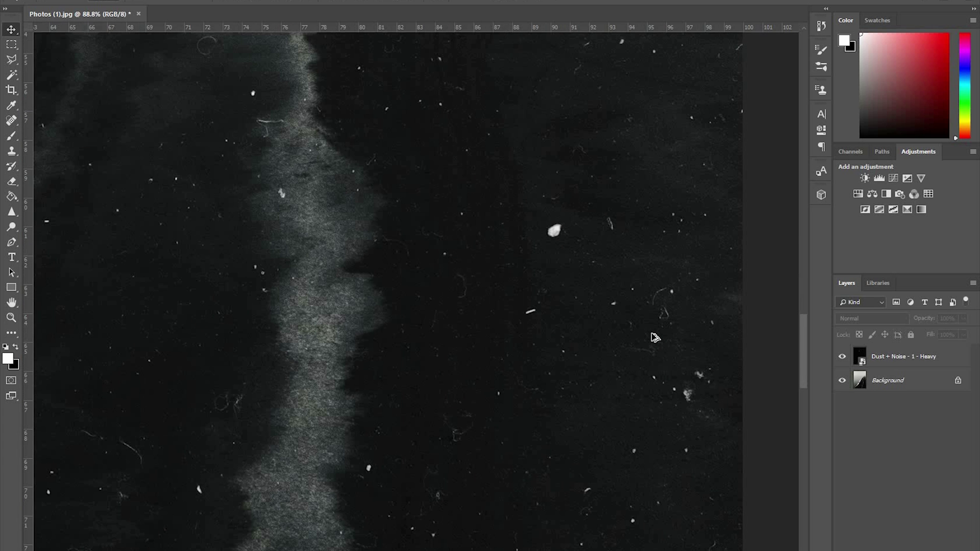
scroll(646, 357, "down", 5)
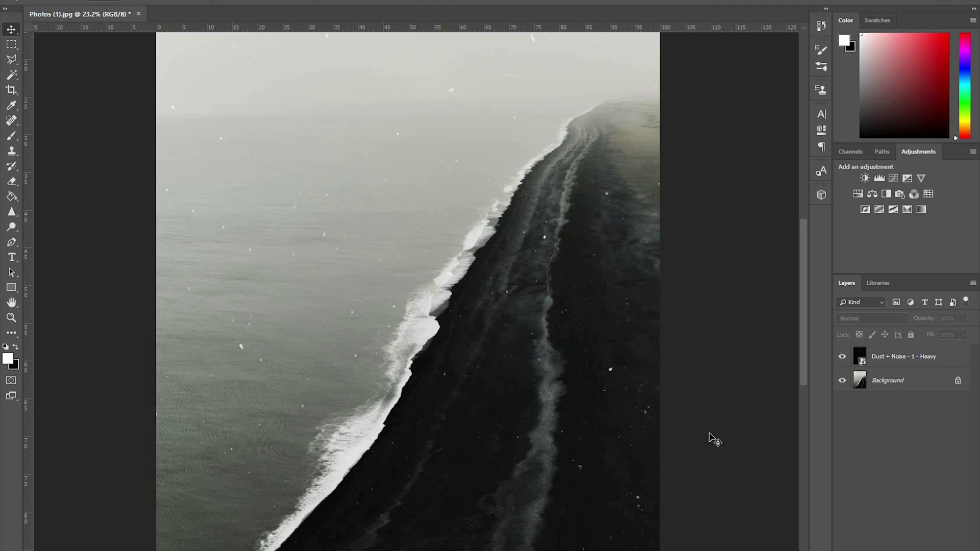
left_click(914, 359)
left_click_drag(929, 322, 977, 302)
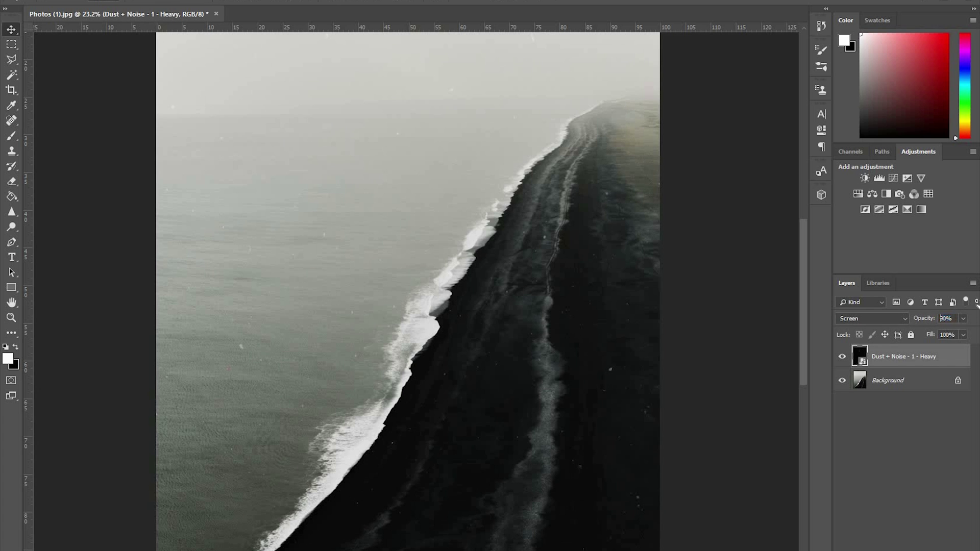
key("Return")
left_click(651, 385)
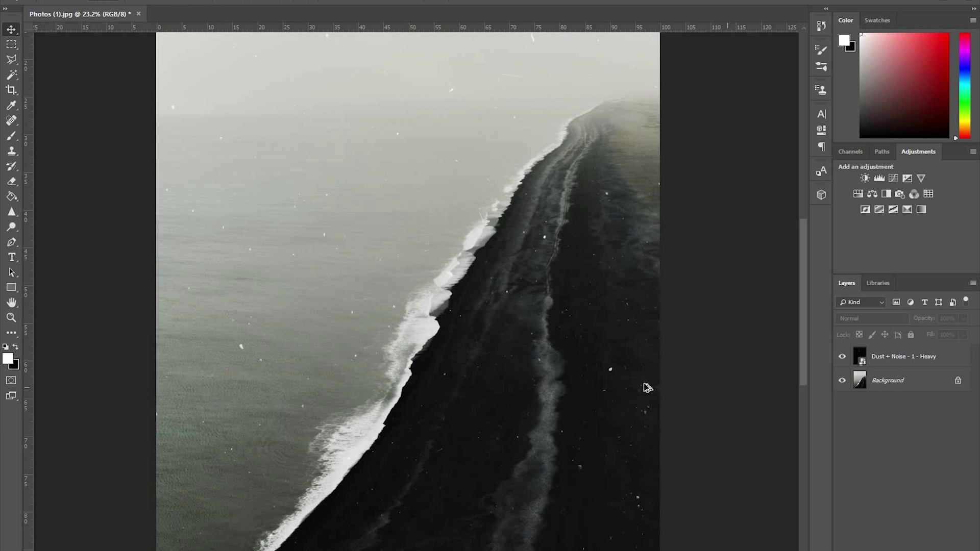
- Rasterize the Dust + Noise - 1 - Heavy layer and keep it selected
scroll(639, 383, "up", 6)
scroll(642, 388, "up", 4)
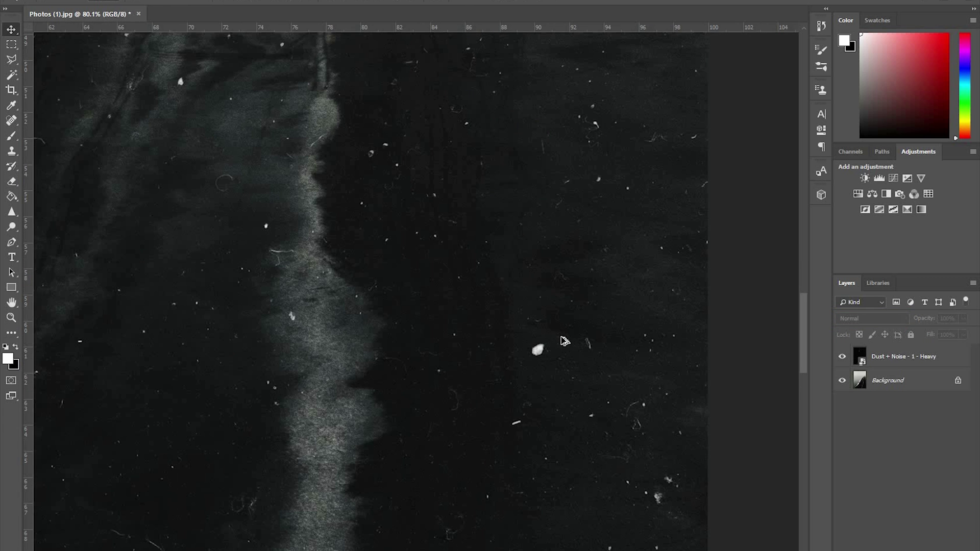
scroll(565, 341, "down", 2)
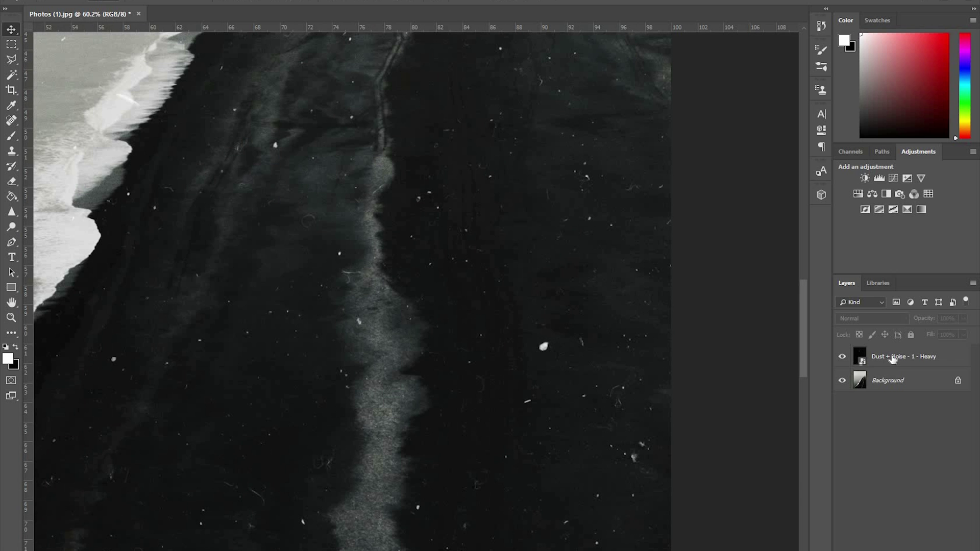
left_click(892, 359)
right_click(892, 358)
left_click(792, 293)
left_click(904, 431)
left_click(903, 357)
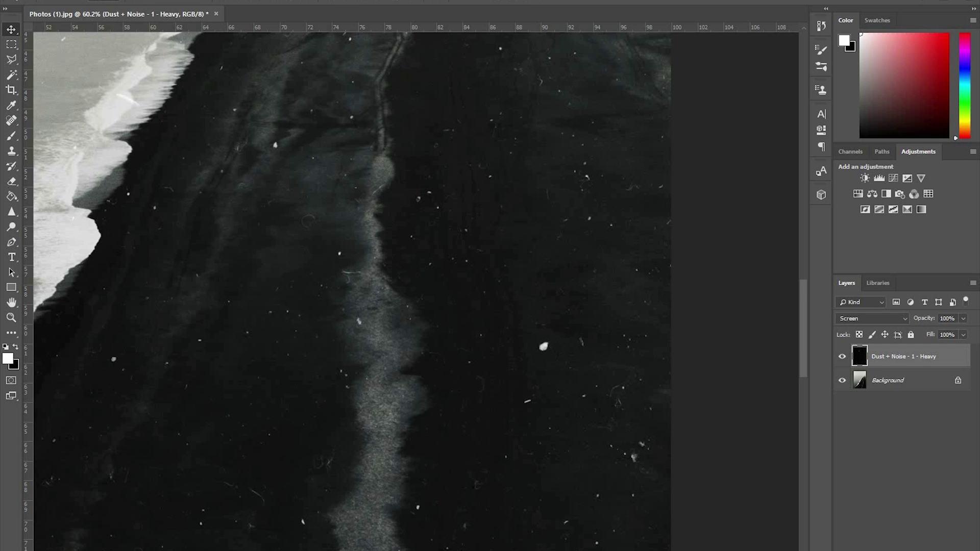
- Remove the large white speck on the dark sand from the dust layer with the Clone Stamp tool, sampling a clean area nearby
left_click(13, 151)
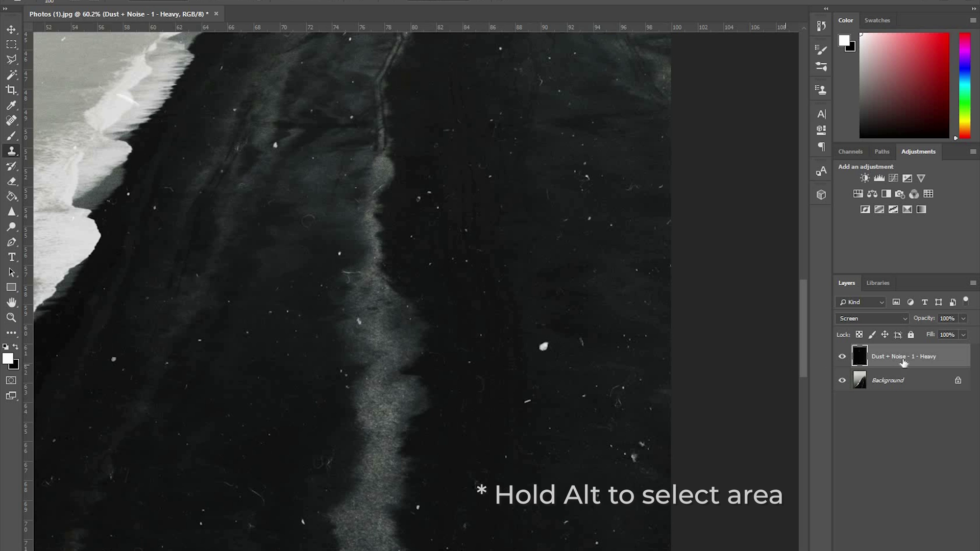
key("alt+bracketleft")
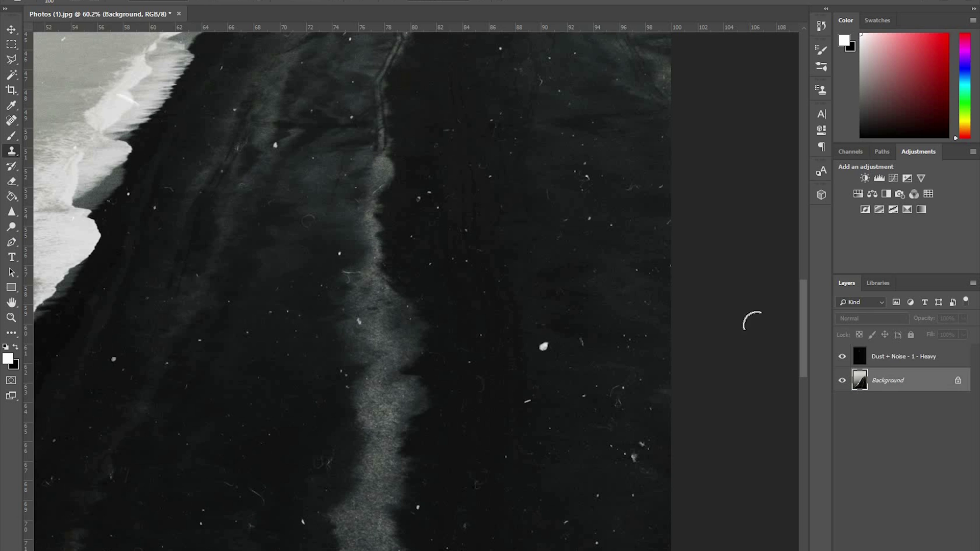
left_click(890, 356)
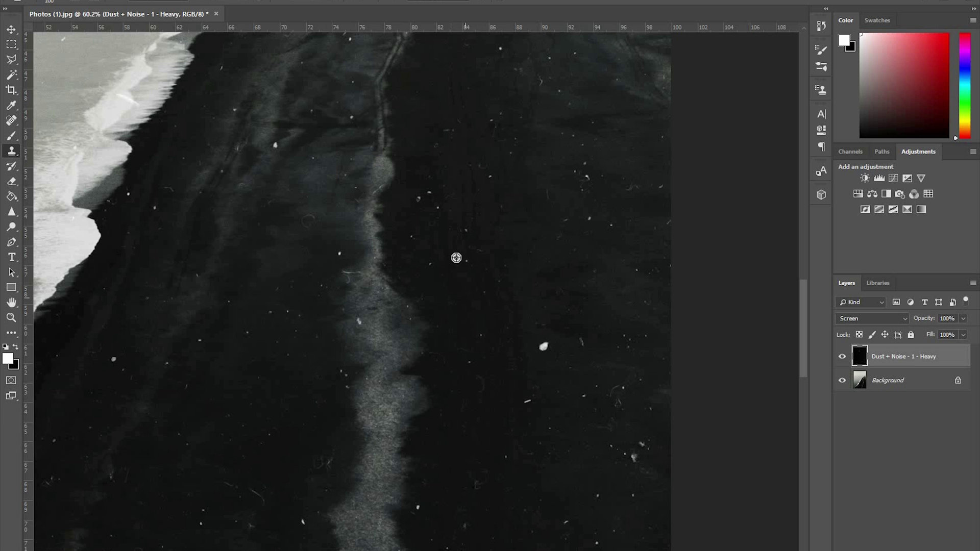
left_click(451, 285, "alt")
left_click(544, 346)
left_click(592, 425)
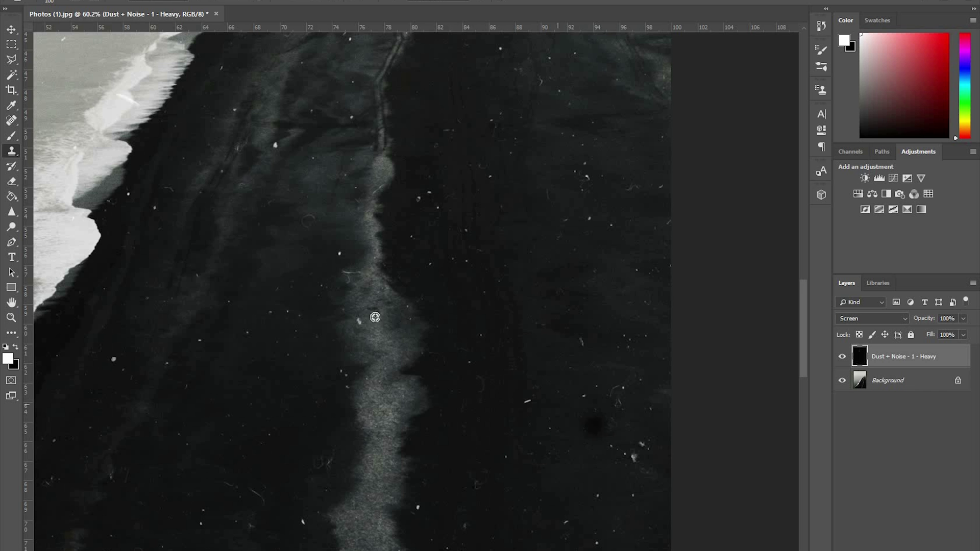
- Clone out a white dust speck over the water beside the surf line
scroll(388, 315, "down", 5)
scroll(127, 315, "down", 5)
scroll(113, 247, "up", 9)
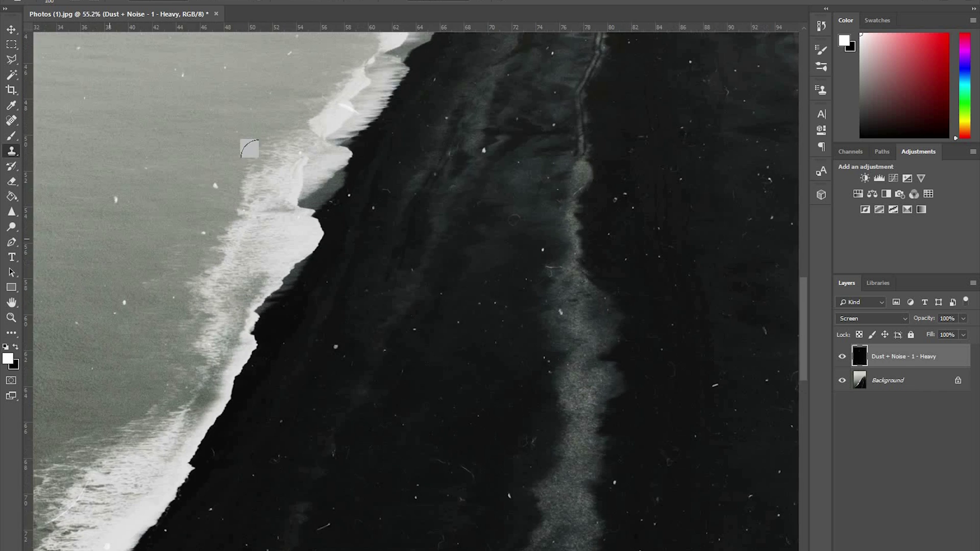
scroll(249, 149, "up", 3)
left_click(261, 161)
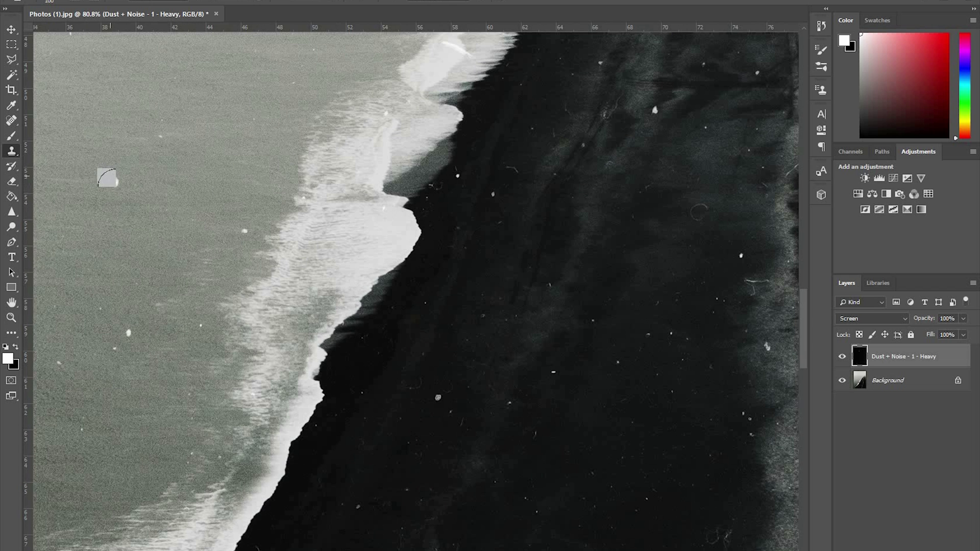
- Try erasing the large white speck beside the pale track on the upper dark sand with the Eraser tool
scroll(492, 339, "down", 10)
scroll(470, 276, "up", 15)
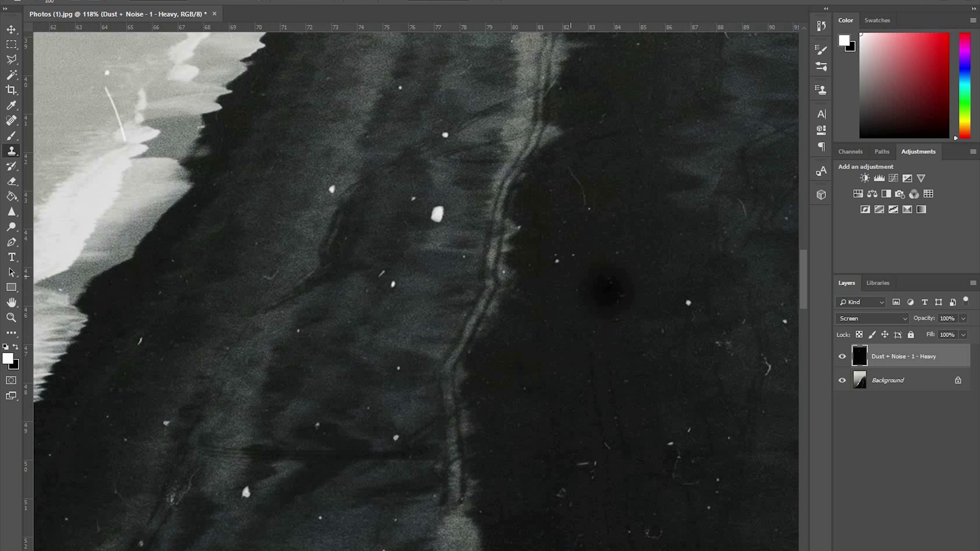
left_click(12, 183)
key("alt+e")
left_click(13, 185)
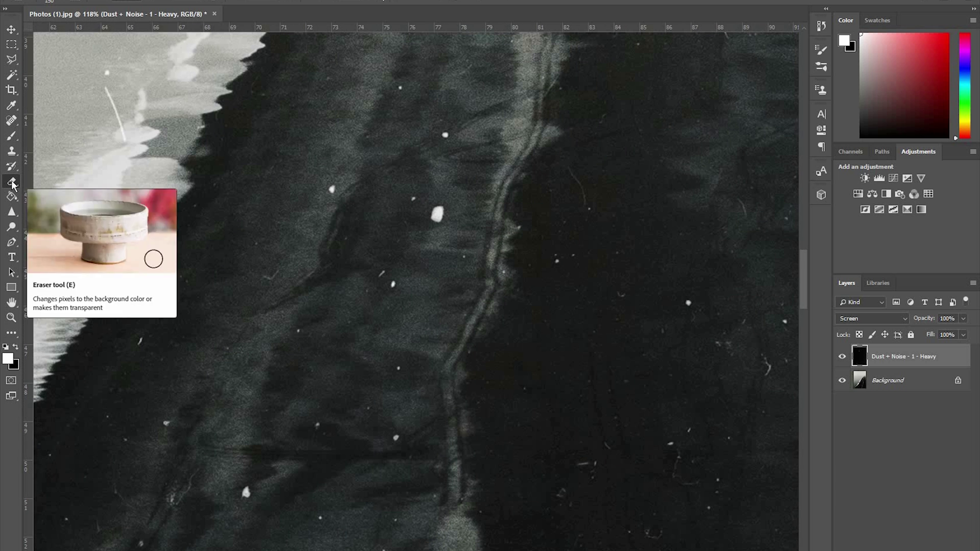
left_click(438, 214)
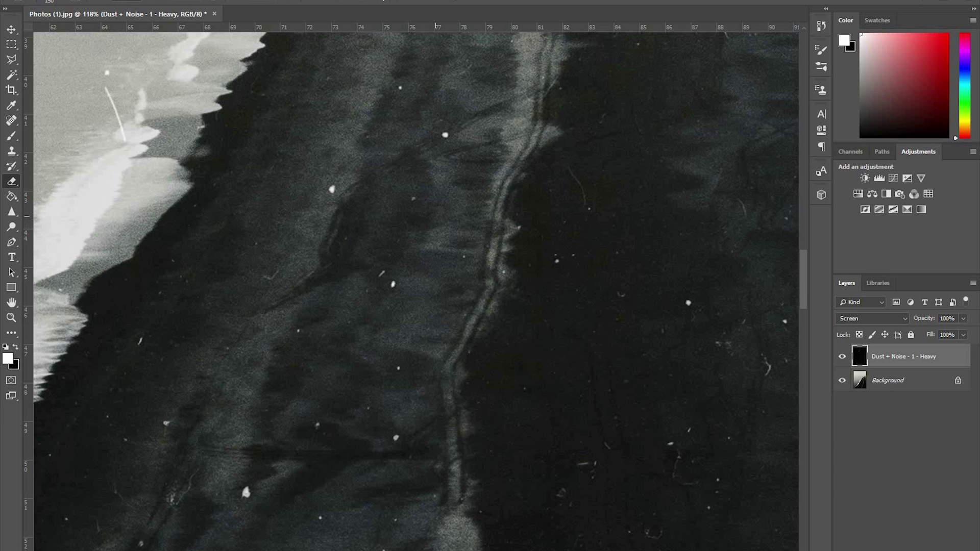
- Hide and reshow the Background layer to inspect the erased area, and undo the erasing on the dust layer
left_click(843, 381)
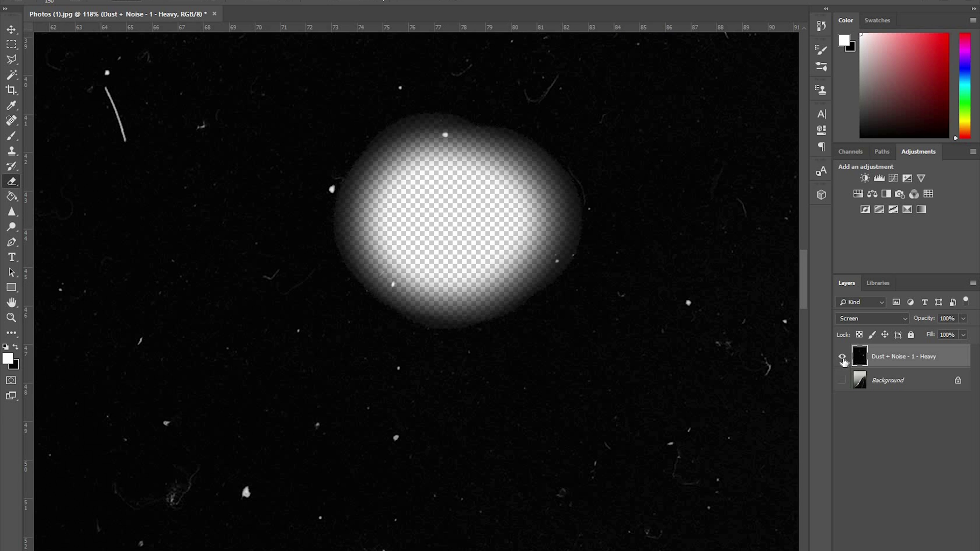
left_click(842, 381)
scroll(546, 354, "up", 3)
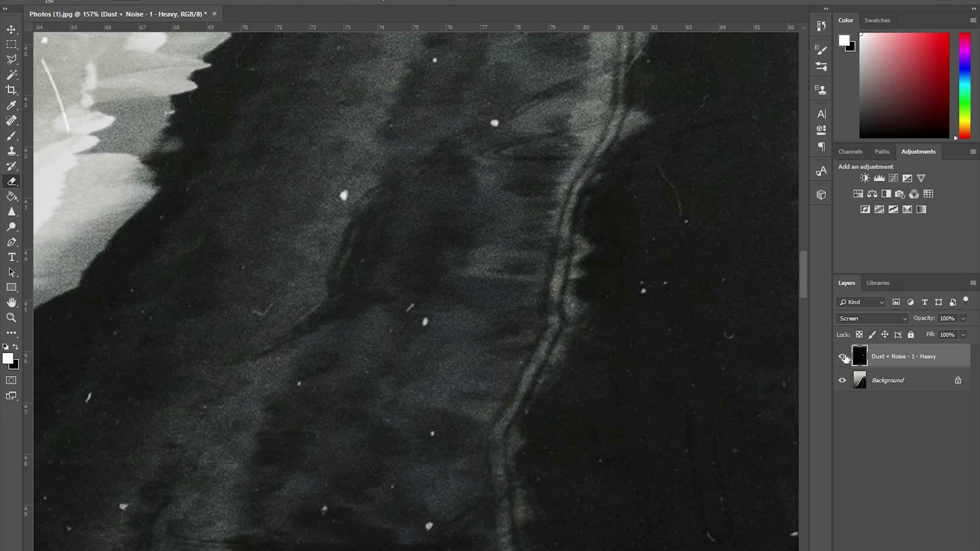
key("ctrl+z")
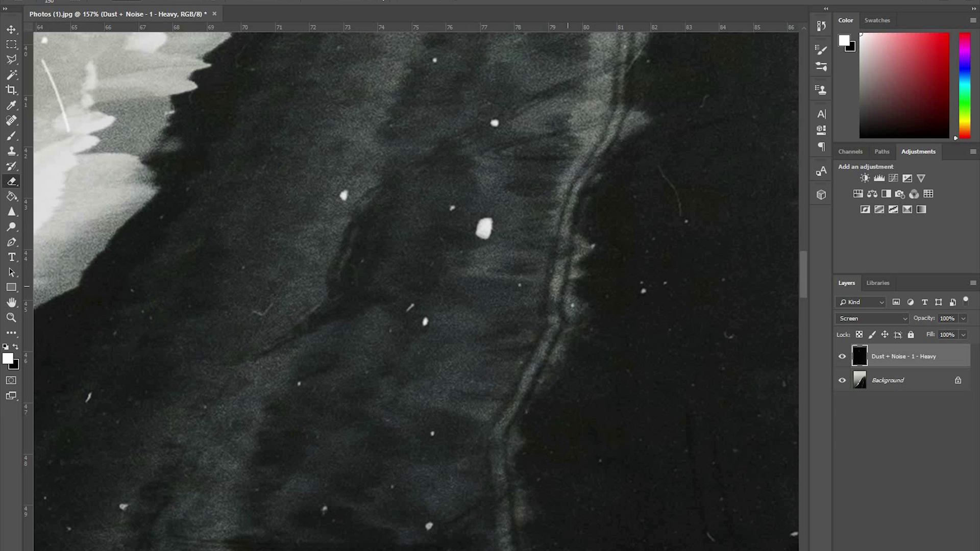
- Clone out the large white speck beside the pale track with the Clone Stamp tool and view the whole photo
key("s")
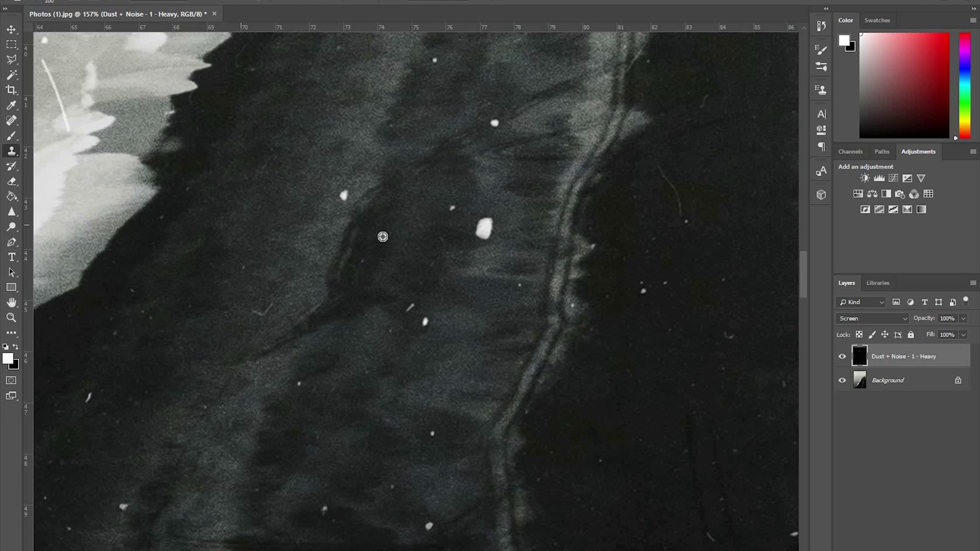
left_click(486, 225)
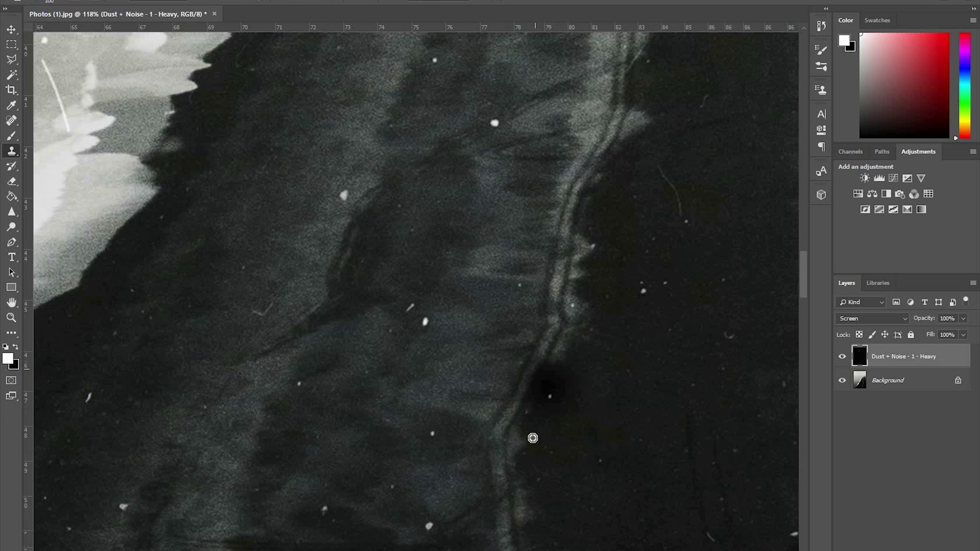
scroll(568, 411, "down", 12)
scroll(567, 411, "down", 10)
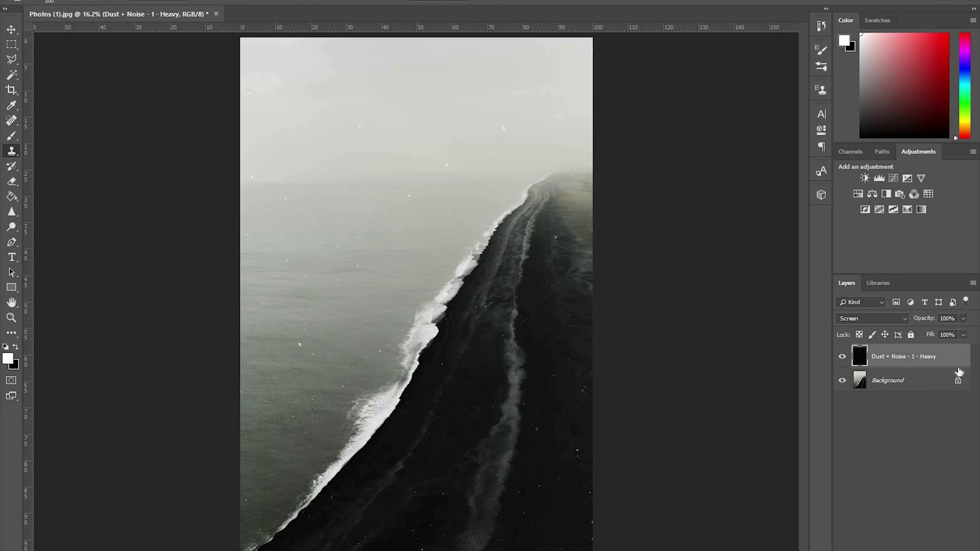
- Unlock the Background layer and merge it with the Dust + Noise - 1 - Heavy layer
left_click(961, 395)
left_click(958, 380)
left_click(911, 360, "ctrl")
right_click(903, 359)
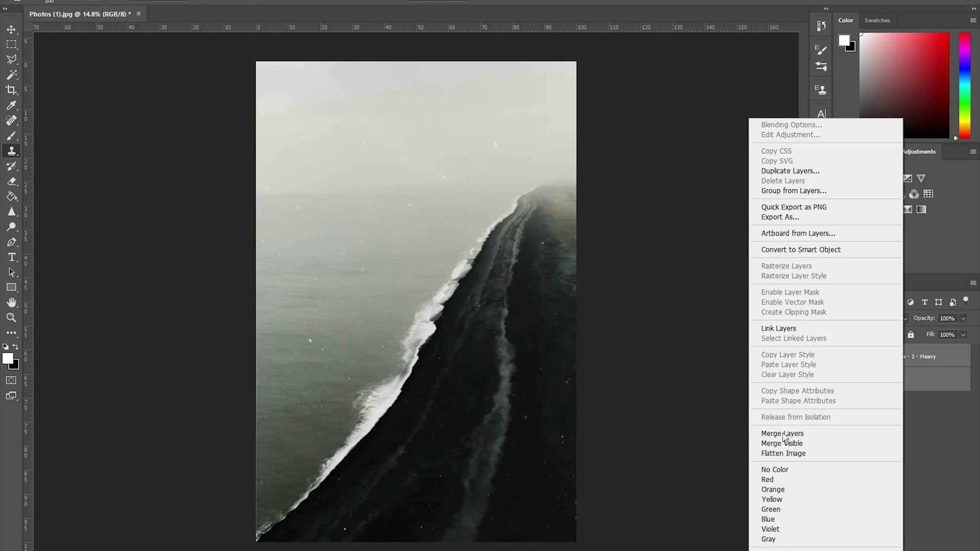
left_click(825, 434)
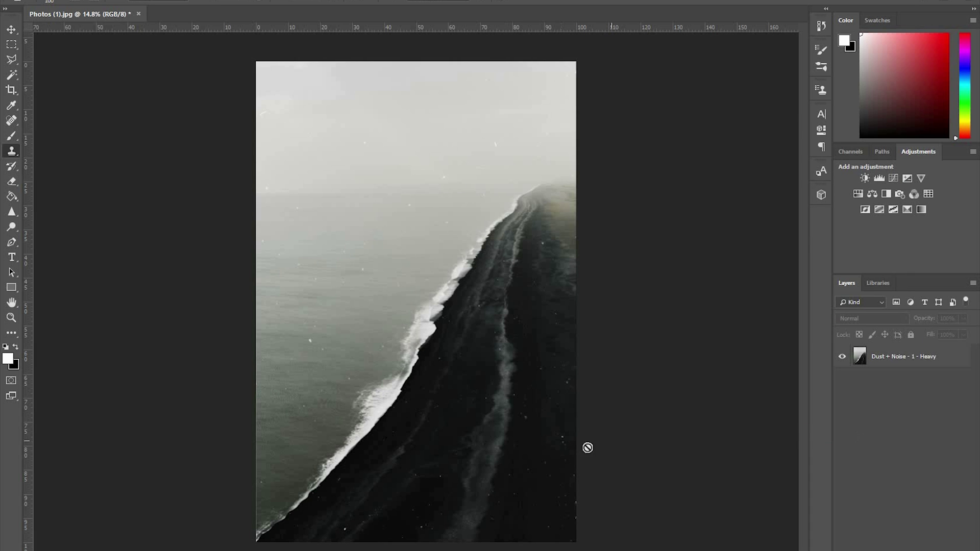
- Switch to the Overlay Bundle folder and place Instagram 4x5 Cropped Ripped Top and Bottom (1).png into the open Photoshop photo
left_click(314, 291)
key("alt+Tab")
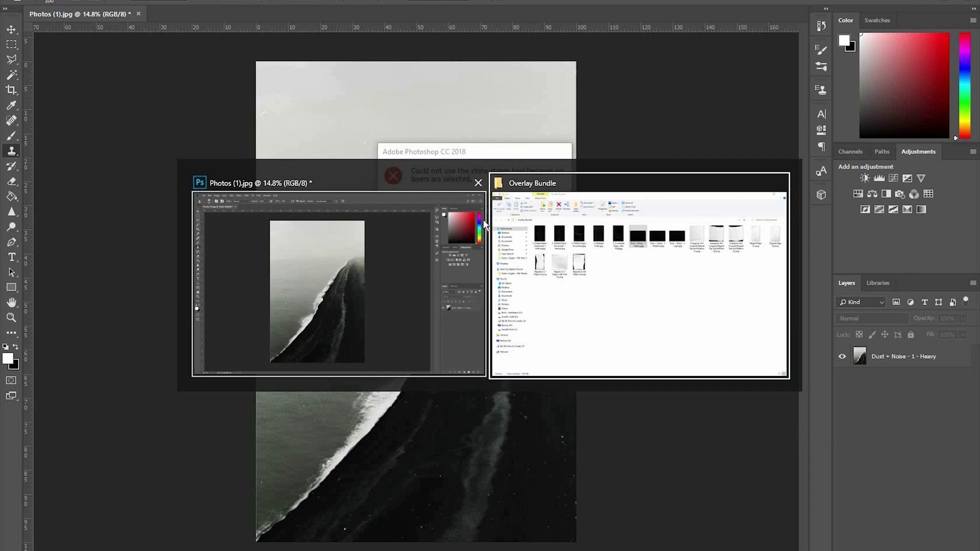
key("alt+Tab")
key("Return")
key("alt+Tab")
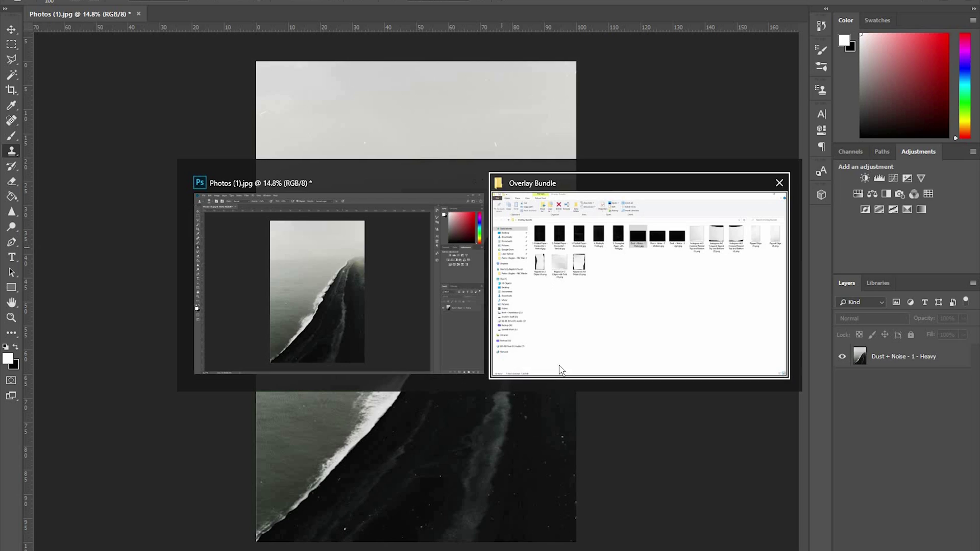
left_click(258, 226)
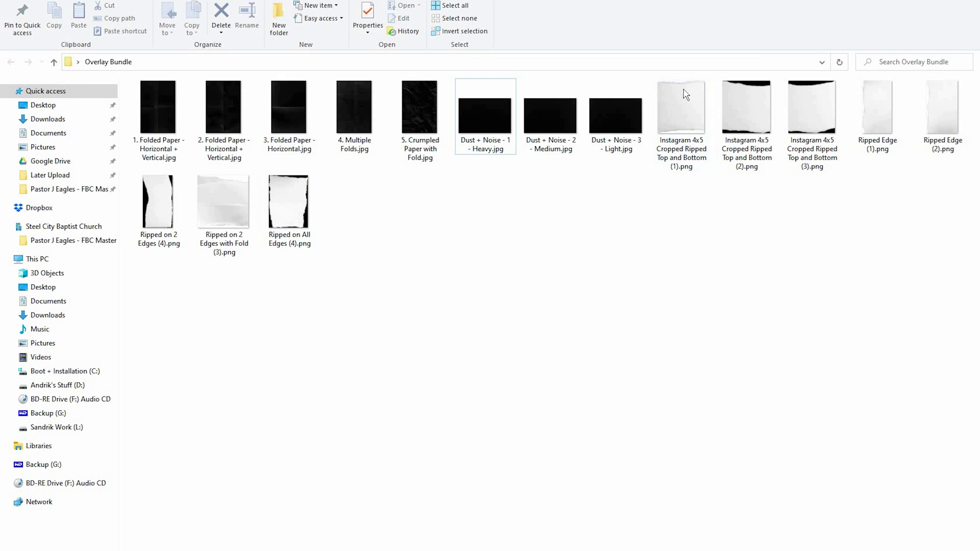
left_click_drag(692, 112, 434, 251)
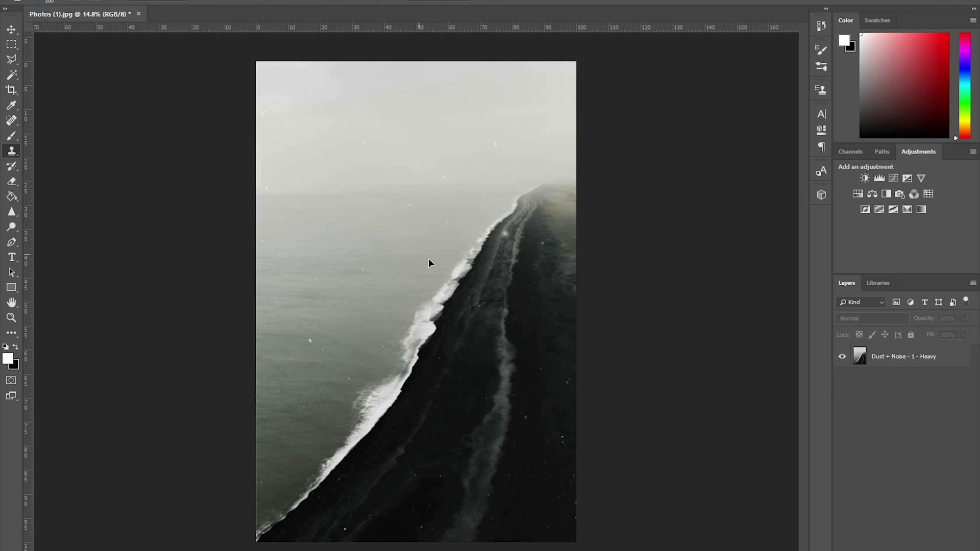
- Enlarge the placed ripped paper overlay so its torn edges sit near the photo's upper and lower borders, and commit the transform
key("ctrl+t")
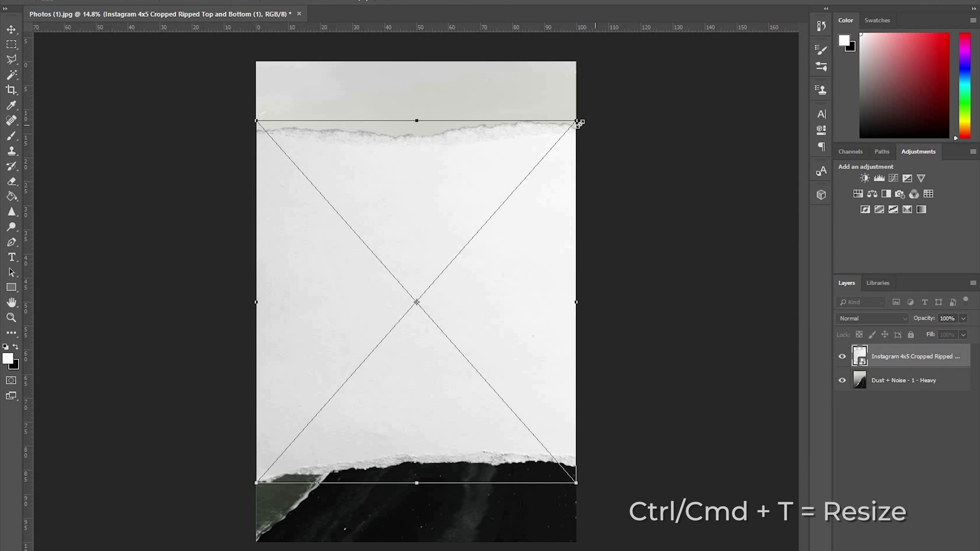
left_click_drag(590, 105, 633, 87)
key("Return")
key("s")
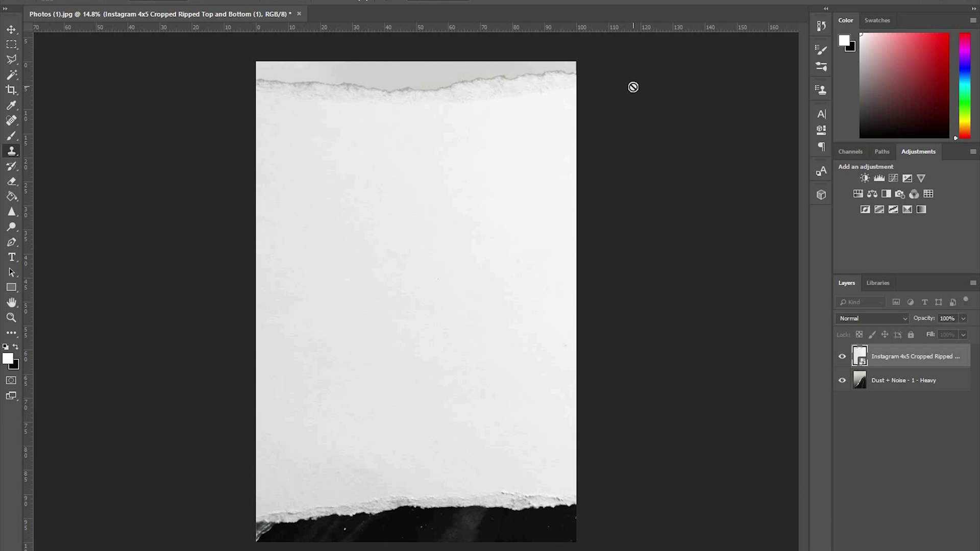
- Duplicate the ripped paper layer
left_click(938, 403)
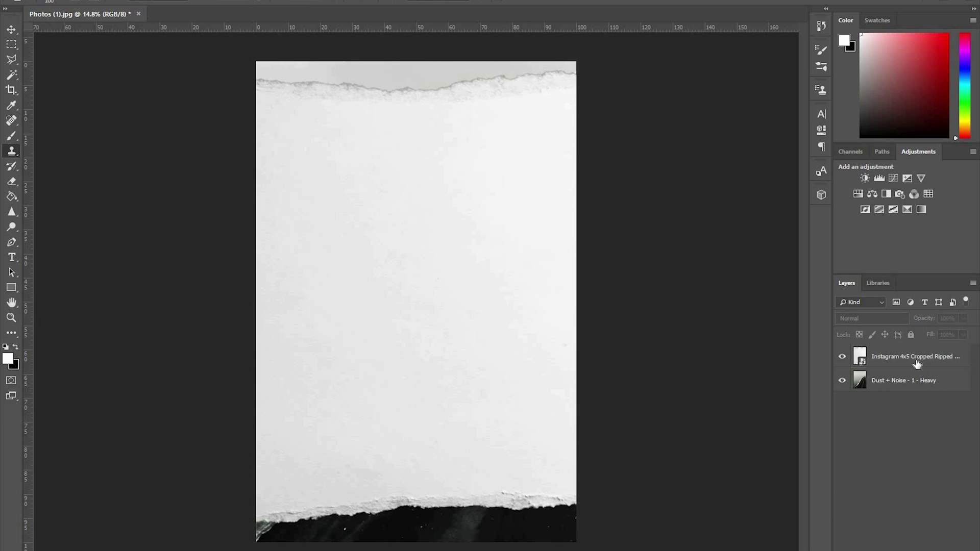
left_click(918, 364)
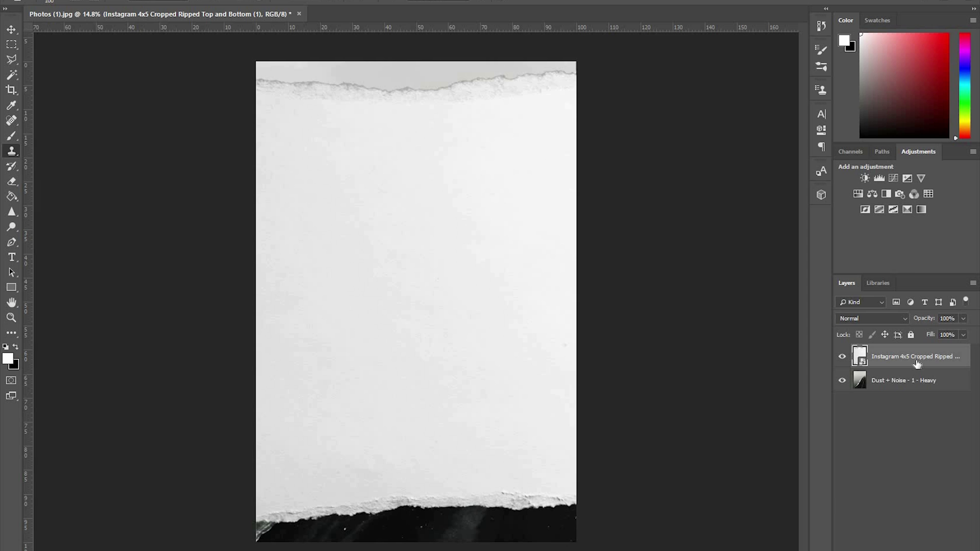
right_click(917, 362)
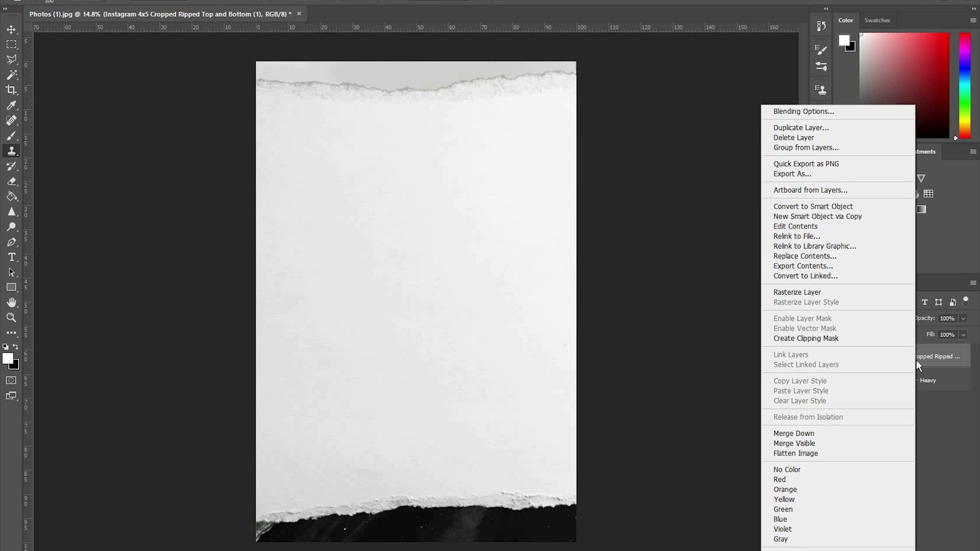
left_click(917, 360)
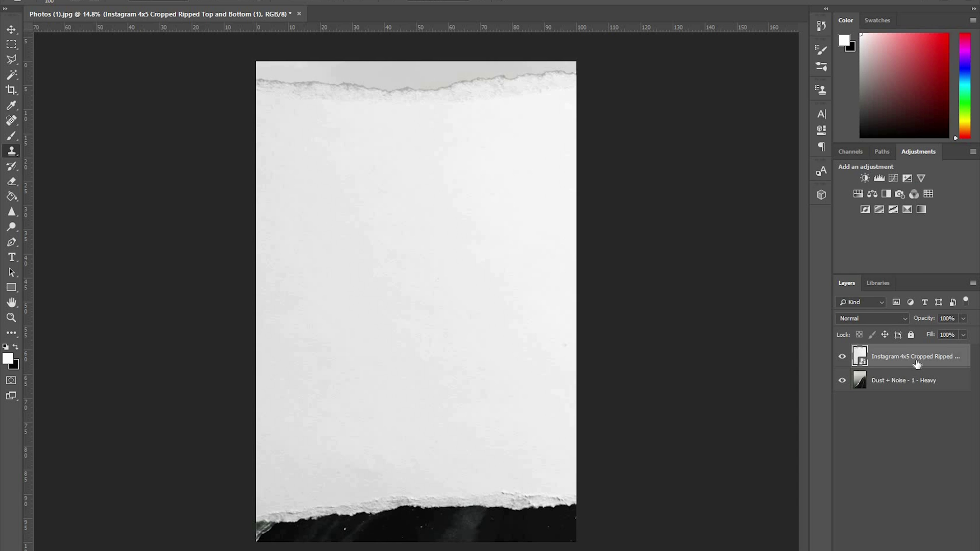
key("ctrl+j")
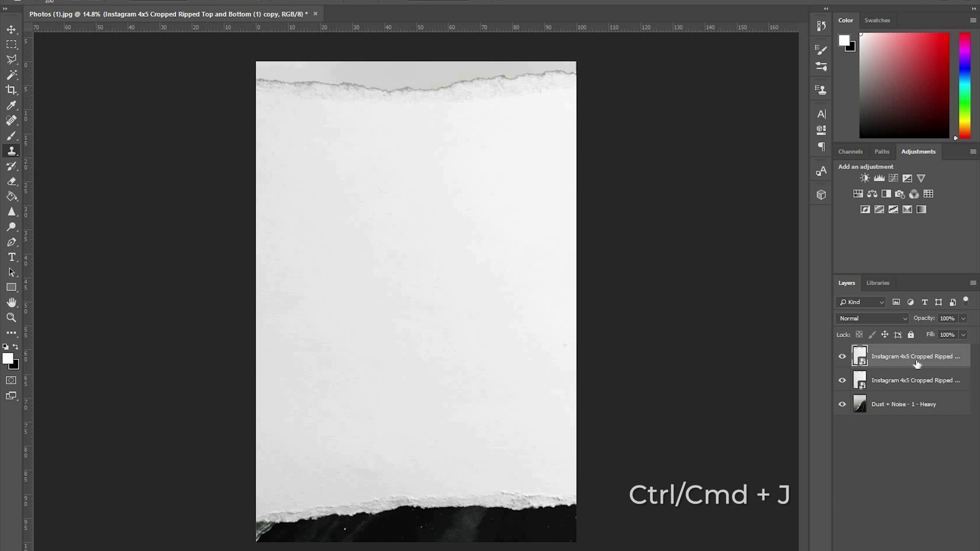
- Move the lower ripped paper layer beneath the Dust + Noise - 1 - Heavy layer
left_click(904, 425)
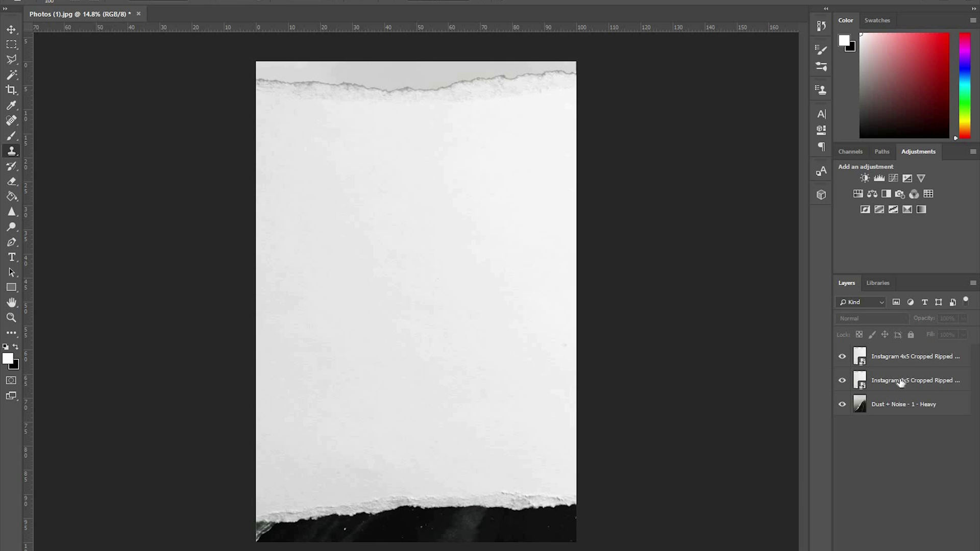
left_click(901, 383)
left_click_drag(892, 415, 901, 421)
left_click(899, 440)
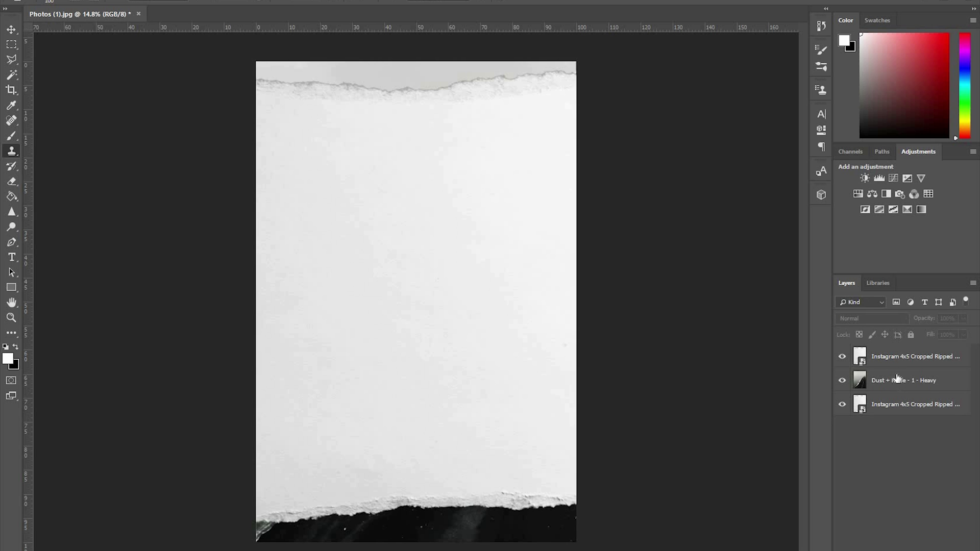
- Clip the Dust + Noise - 1 - Heavy layer to the ripped paper layer below it and hide the paper copy above
left_click(892, 381)
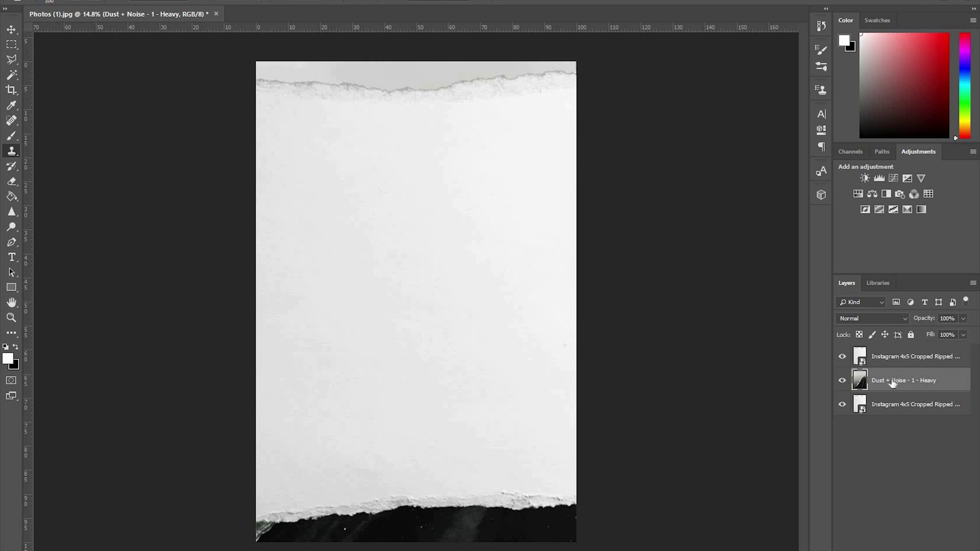
right_click(892, 380)
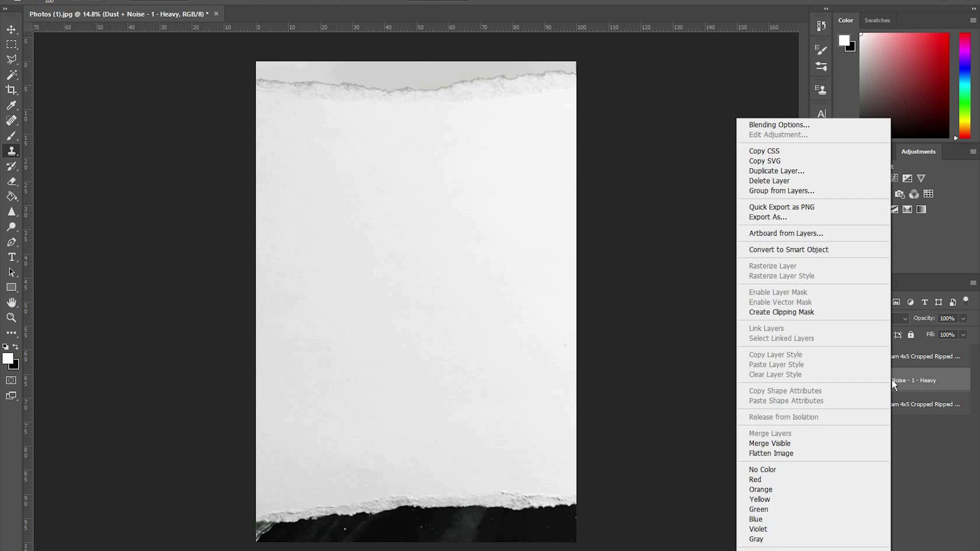
left_click(801, 321)
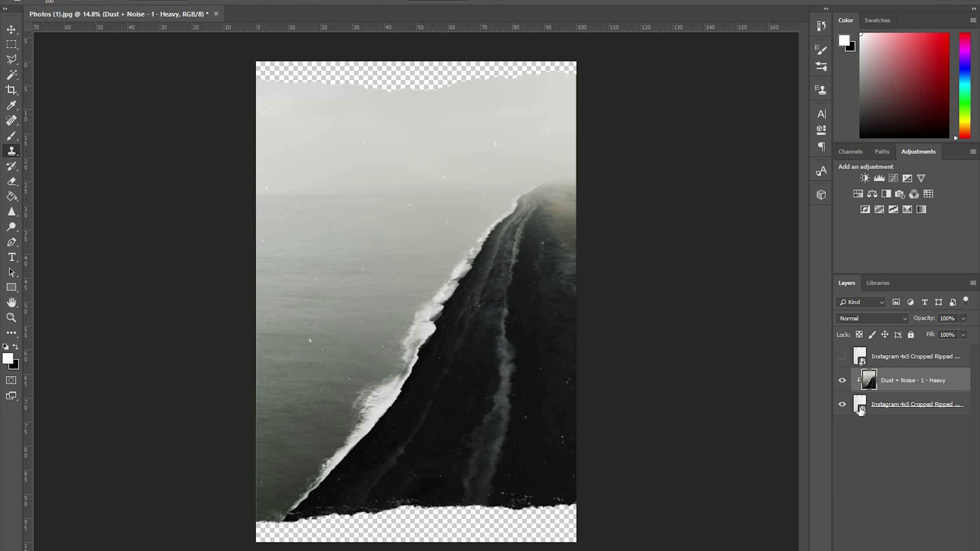
- Hide and reshow the bottom ripped paper layer, and examine the clipped photo's lower torn edge up close
left_click(863, 412)
left_click(842, 407)
left_click(843, 406)
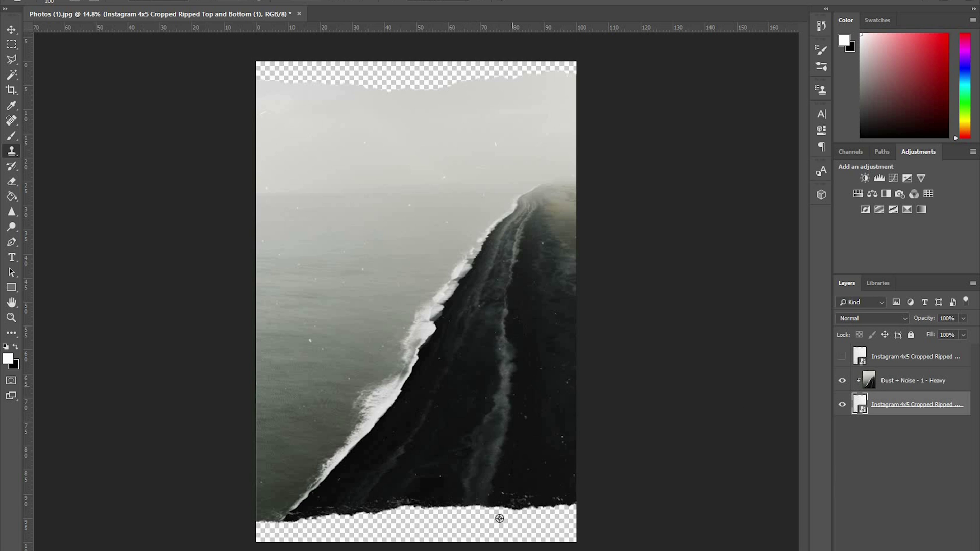
scroll(504, 535, "up", 5)
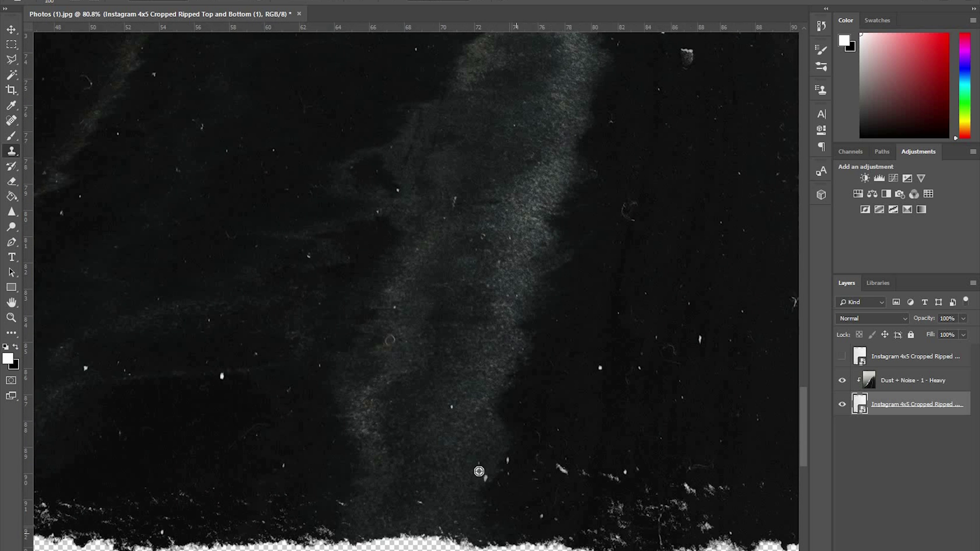
scroll(479, 470, "down", 3)
scroll(445, 287, "down", 3)
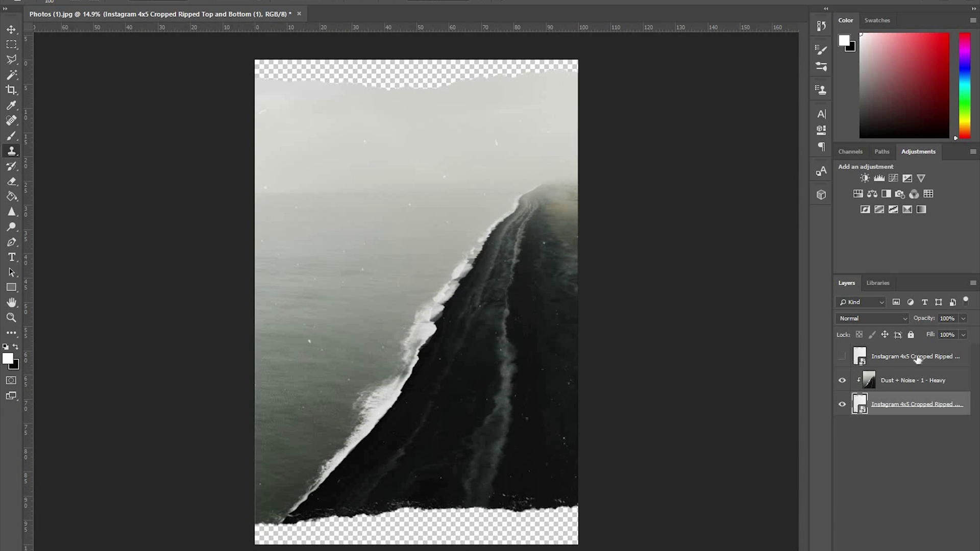
- Show the upper ripped paper layer and set its blend mode to Multiply
left_click(871, 352)
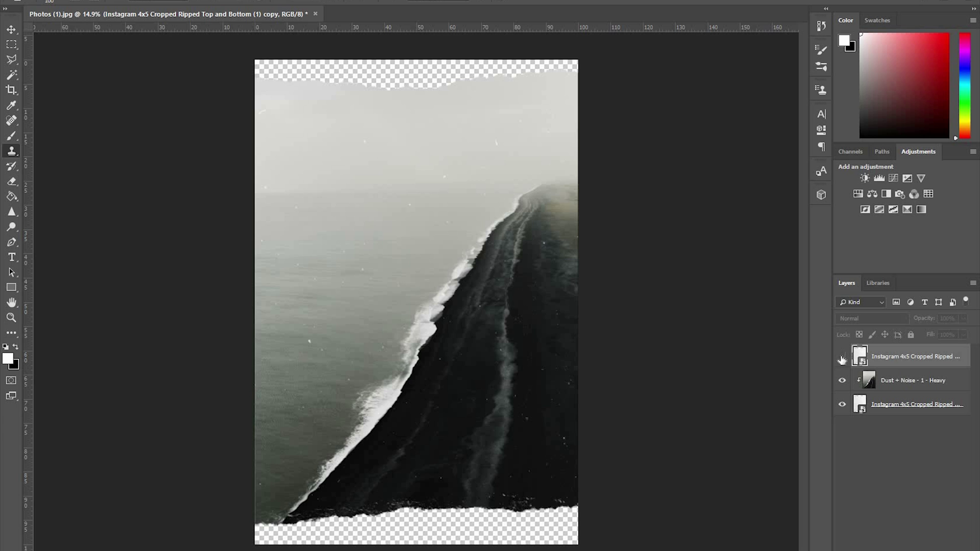
left_click(842, 359)
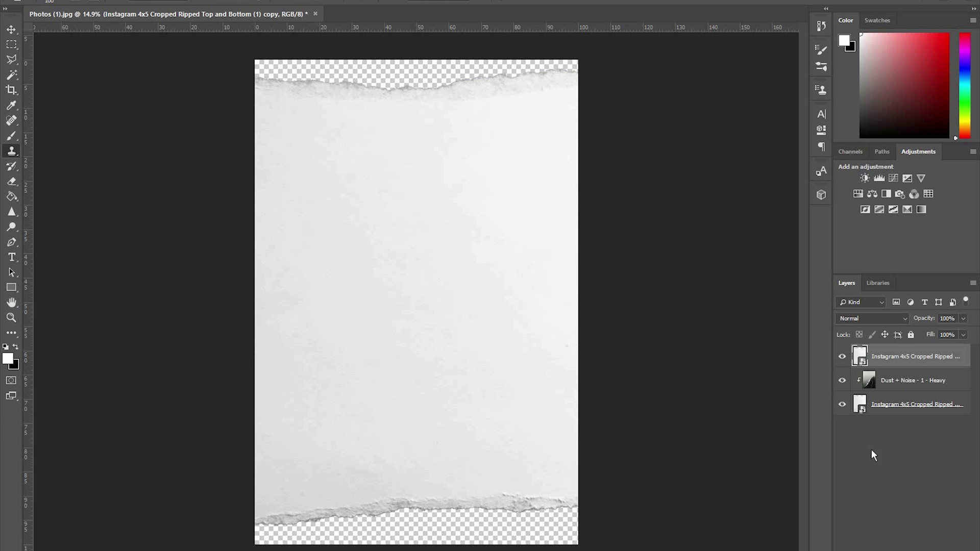
scroll(406, 83, "up", 8)
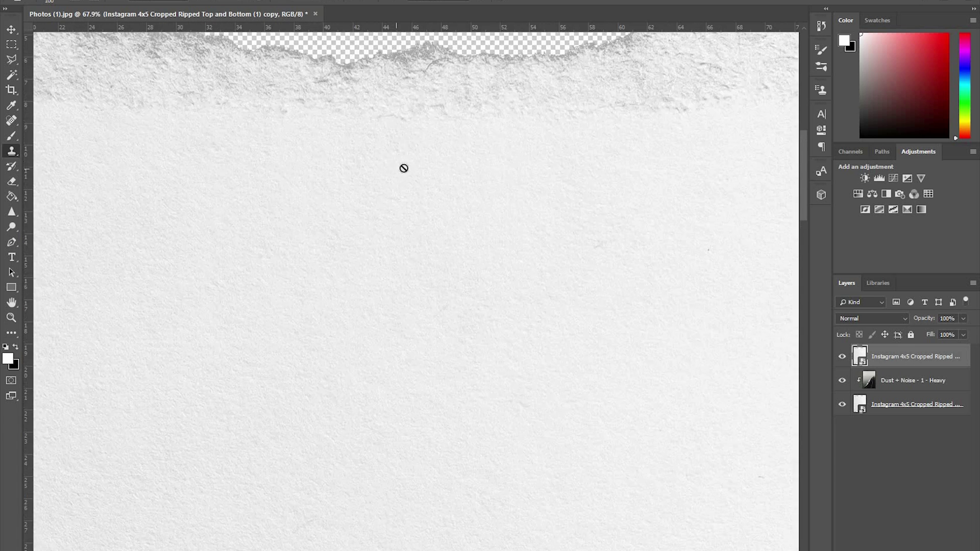
scroll(402, 187, "up", 4)
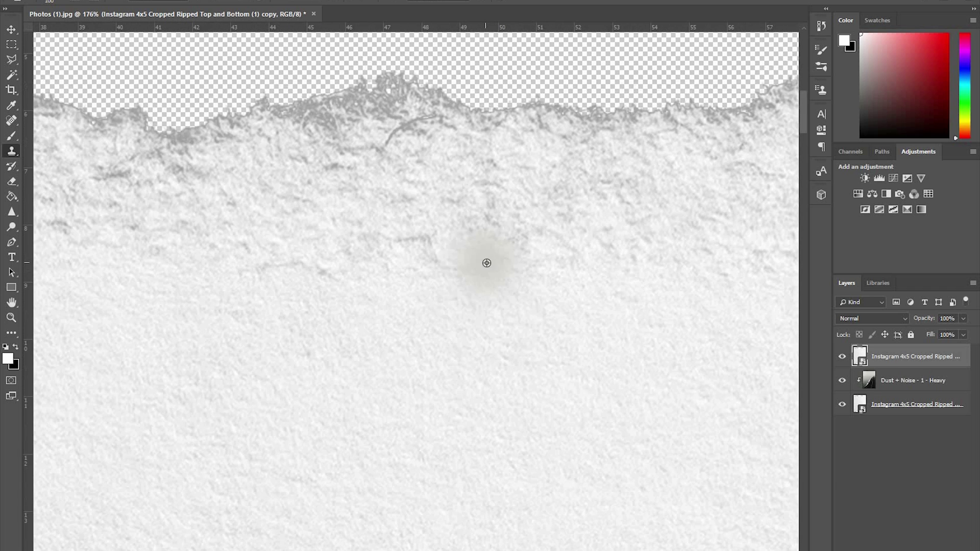
left_click(878, 319)
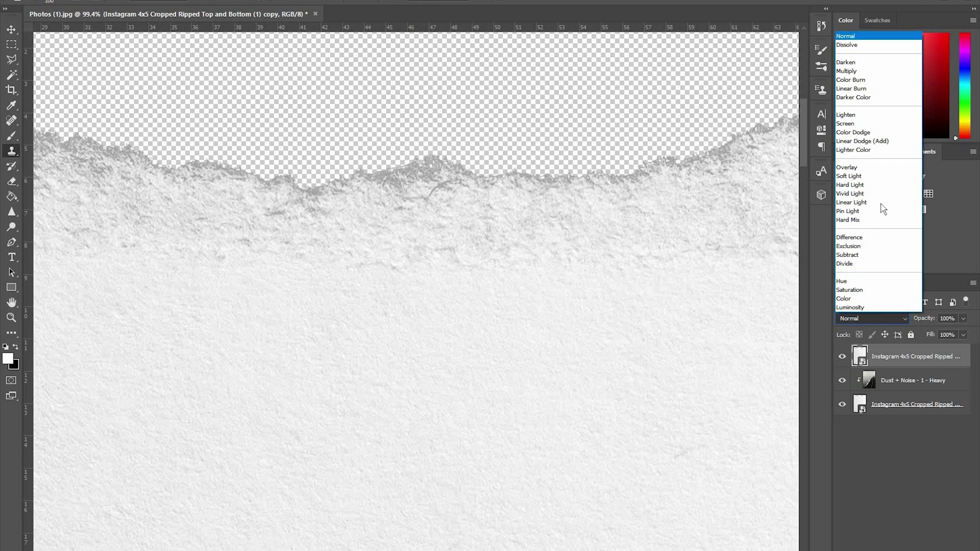
left_click(849, 72)
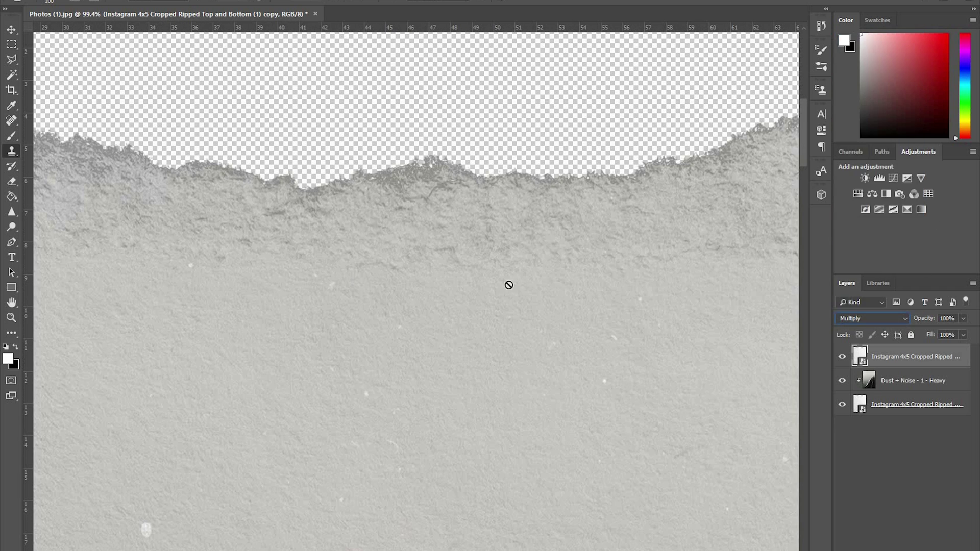
left_click(484, 437)
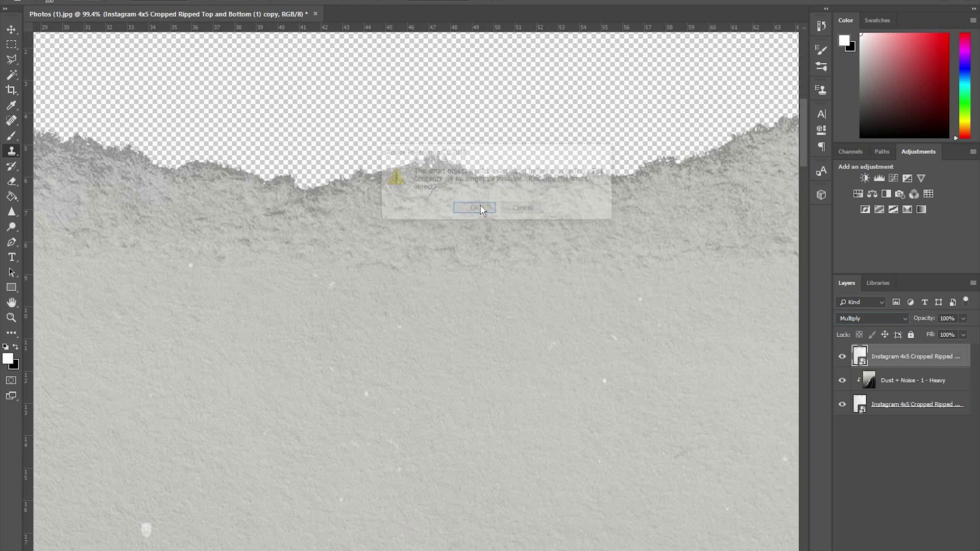
key("Escape")
- Compare the photo's paper texture with the upper ripped paper layer hidden and shown, and view the whole image
scroll(464, 451, "down", 5)
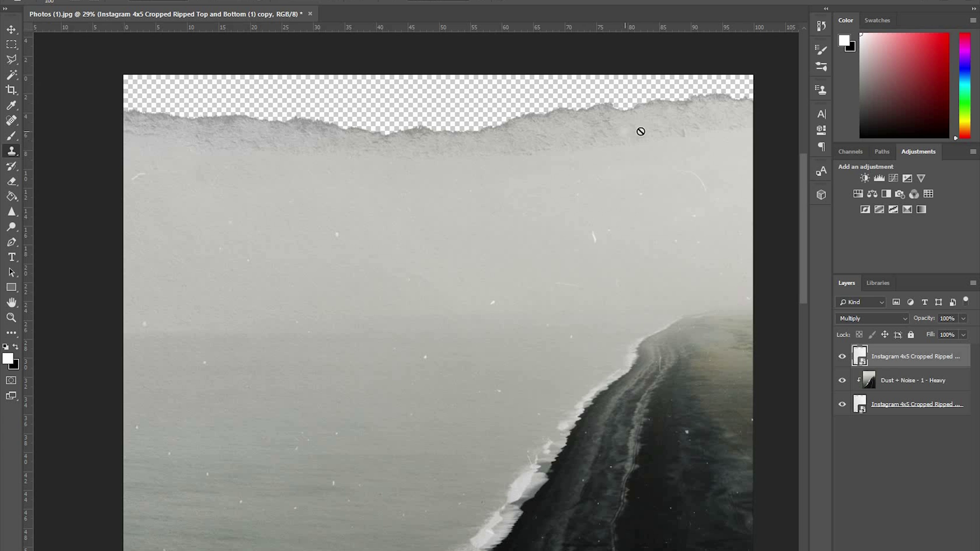
key("v")
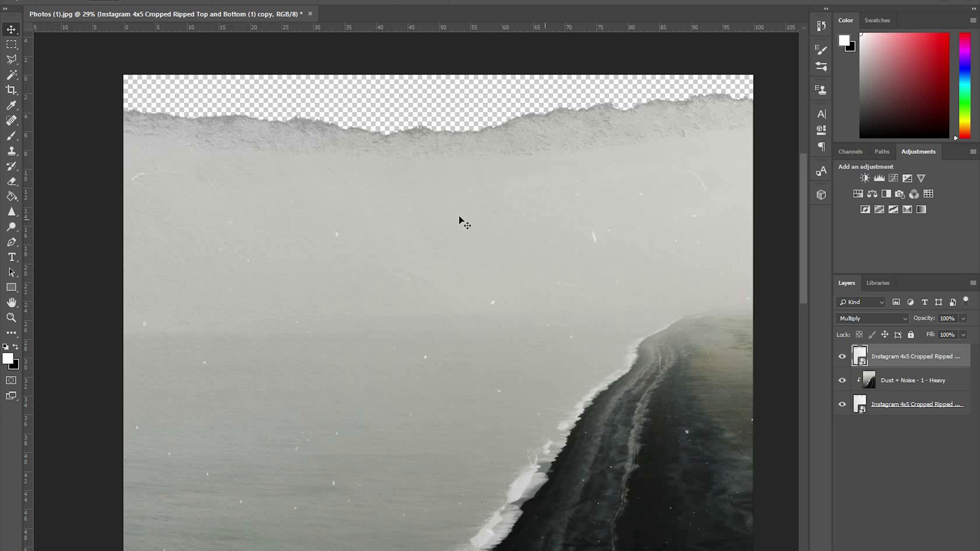
scroll(508, 307, "up", 6)
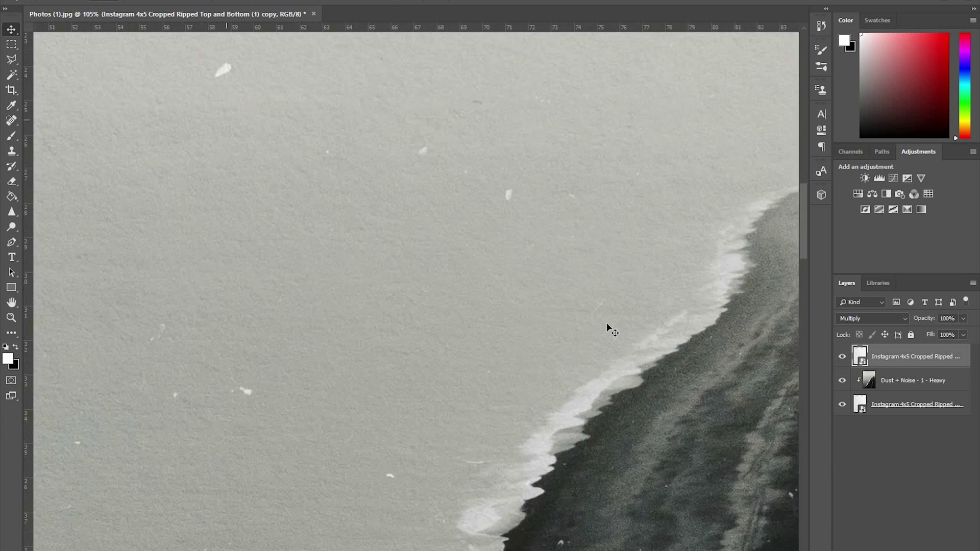
left_click(844, 357)
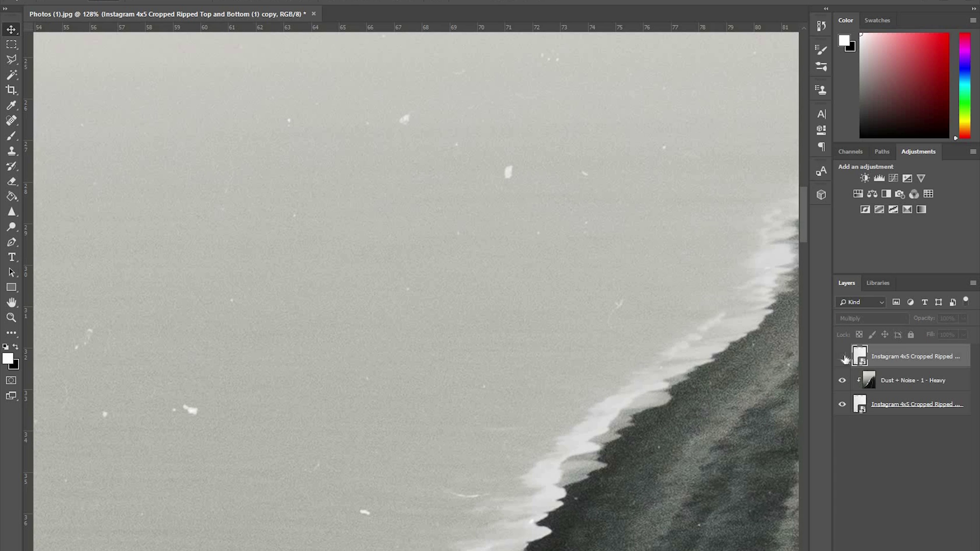
left_click(843, 357)
scroll(562, 388, "down", 4)
scroll(486, 432, "down", 4)
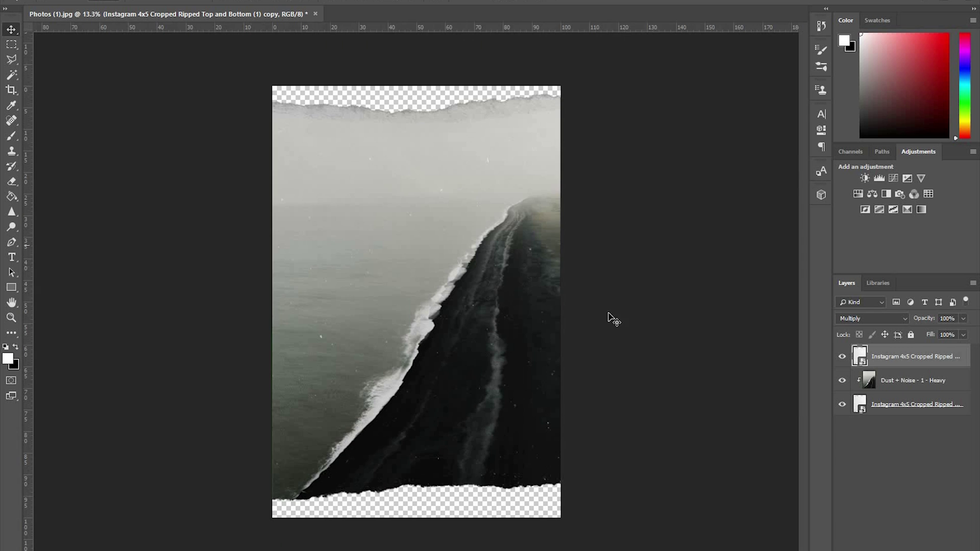
- Add a white (#ffffff) Solid Color fill layer and move it to the bottom of the layer stack
left_click(909, 465)
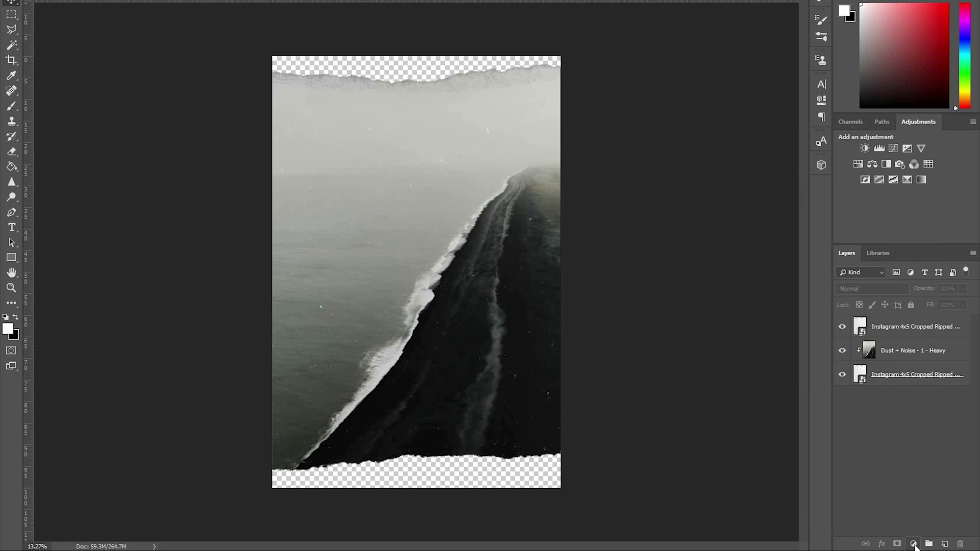
left_click(914, 545)
left_click(899, 340)
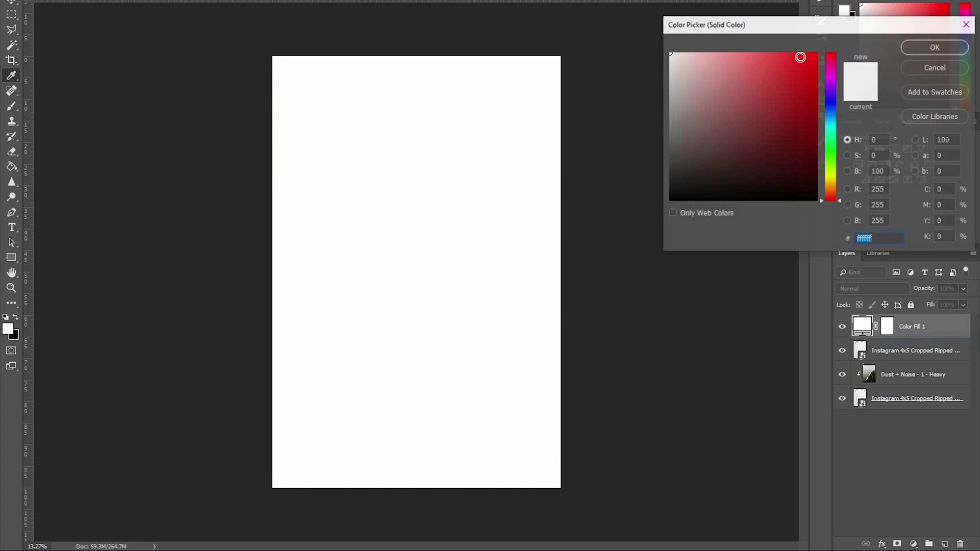
left_click(945, 51)
left_click_drag(897, 423, 868, 419)
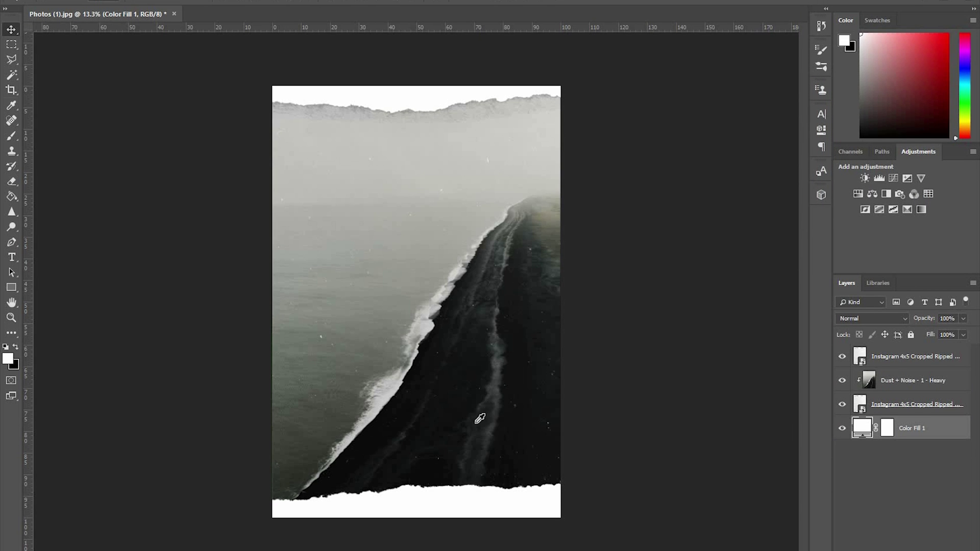
- Change the Color Fill 1 background to the dark tone #1d1f1e sampled from the black sand in the photo
double_click(862, 428)
left_click_drag(320, 406, 485, 451)
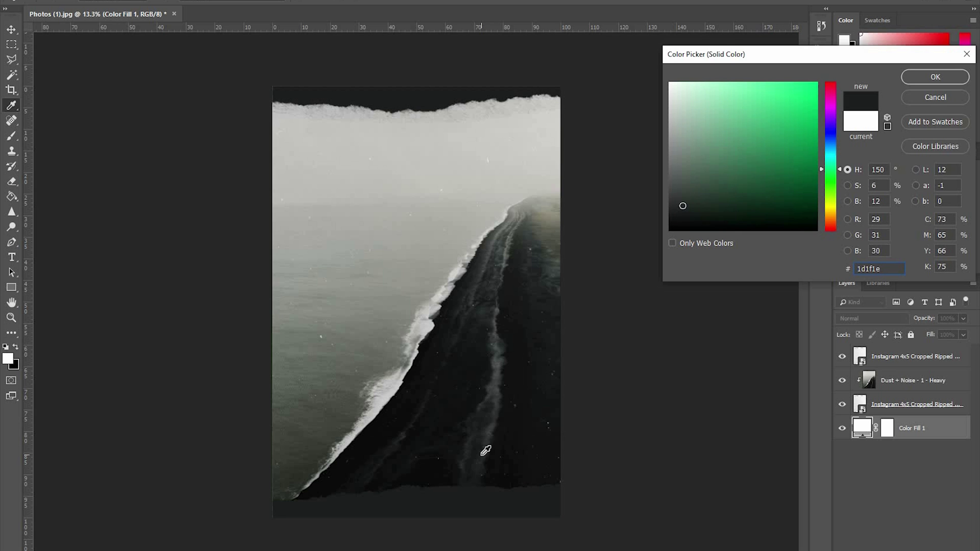
key("Return")
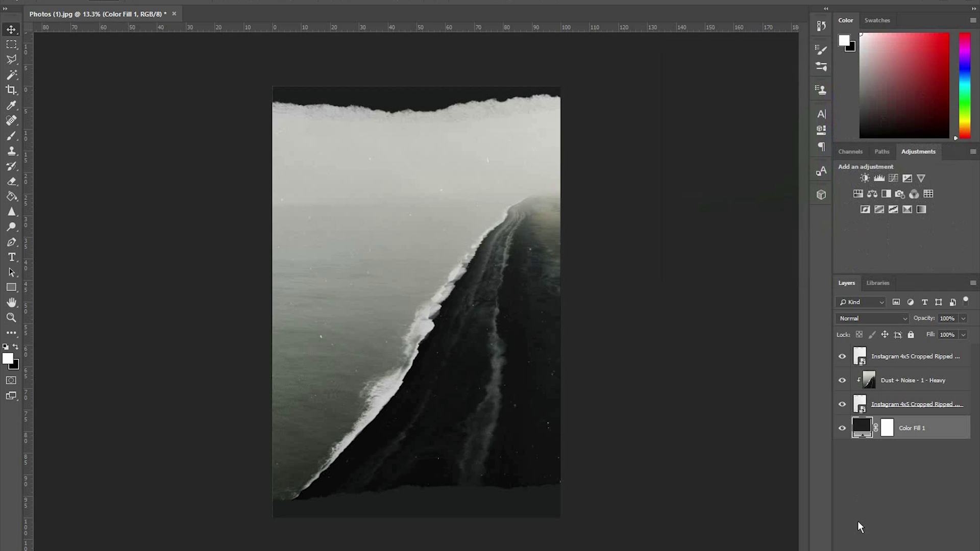
left_click(859, 526)
- Place "Instagram 4x5 Cropped Ripped Top and Bottom (2).png", enlarged past the canvas sides and tilted slightly counterclockwise, directly above Color Fill 1 in the layer stack
key("alt+Tab")
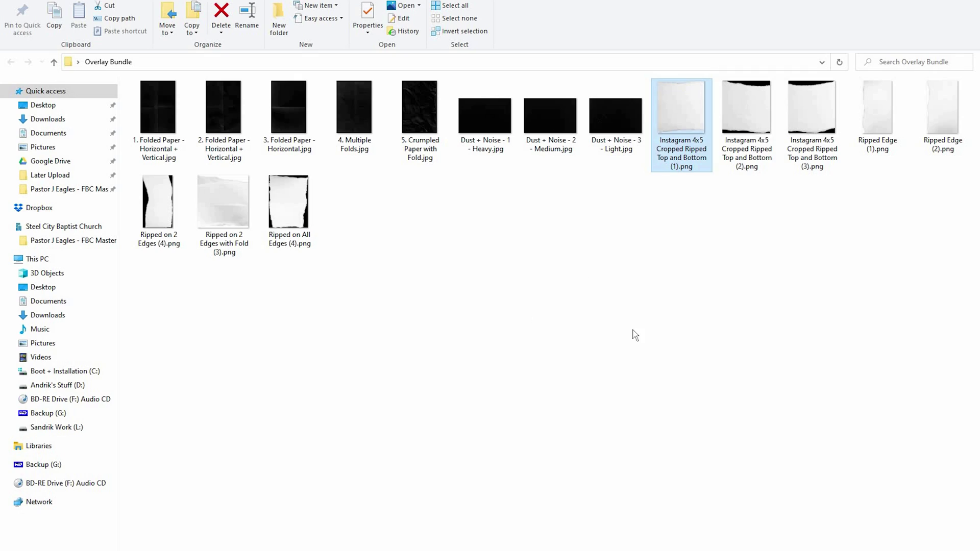
left_click_drag(761, 94, 459, 291)
key("alt+Tab")
left_click_drag(560, 143, 633, 97)
left_click_drag(530, 207, 534, 186)
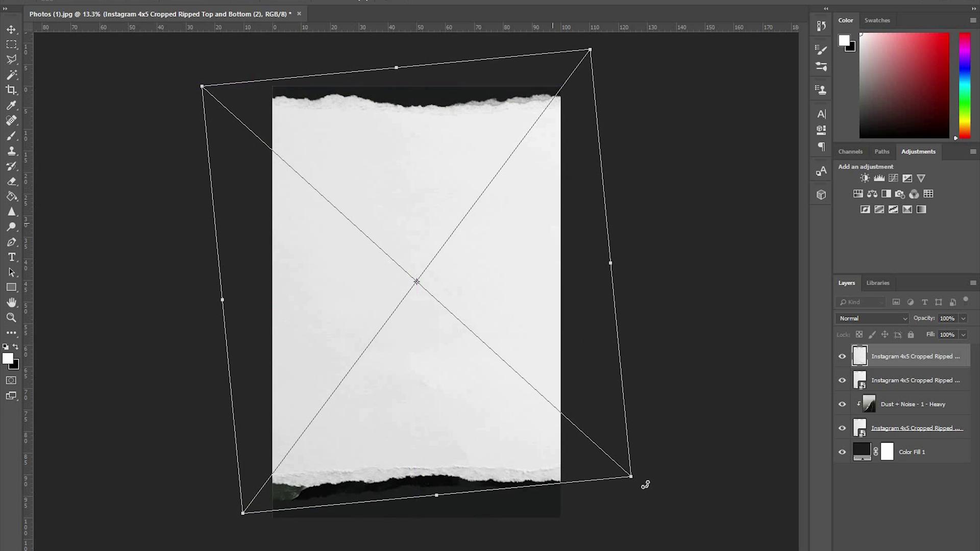
key("Return")
left_click_drag(910, 431, 910, 438)
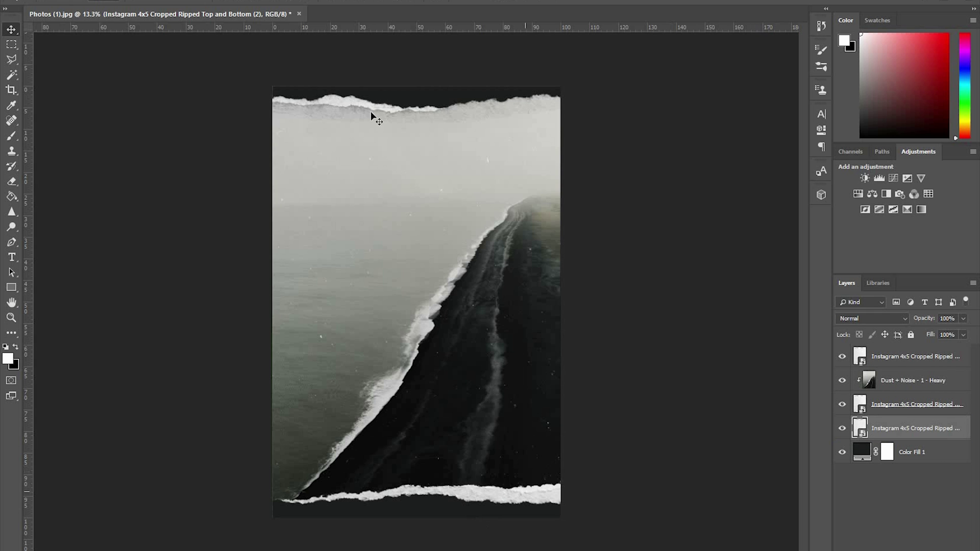
- Examine the lower torn edge up close with the newly placed ripped paper layer hidden and shown
scroll(503, 492, "up", 5)
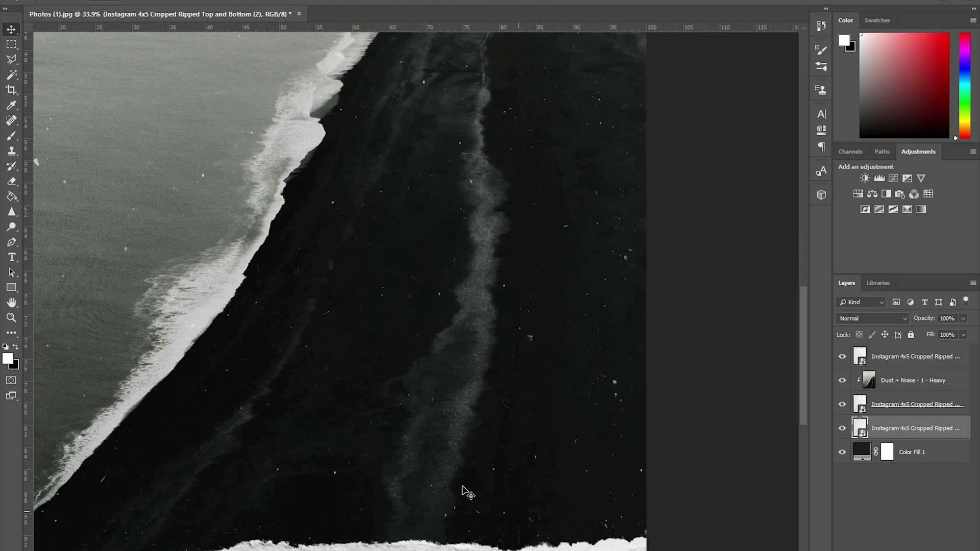
scroll(480, 503, "down", 4)
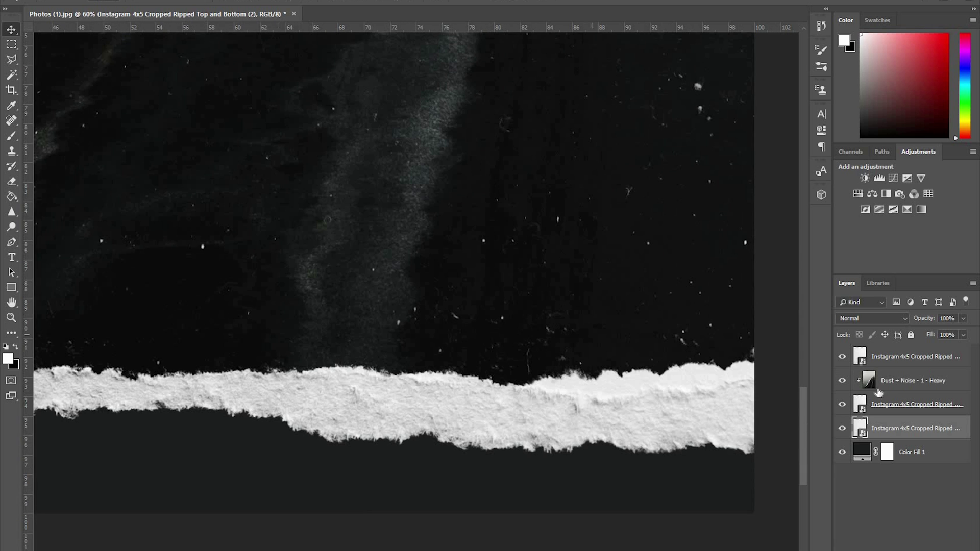
left_click(843, 429)
left_click(842, 429)
scroll(421, 302, "down", 5)
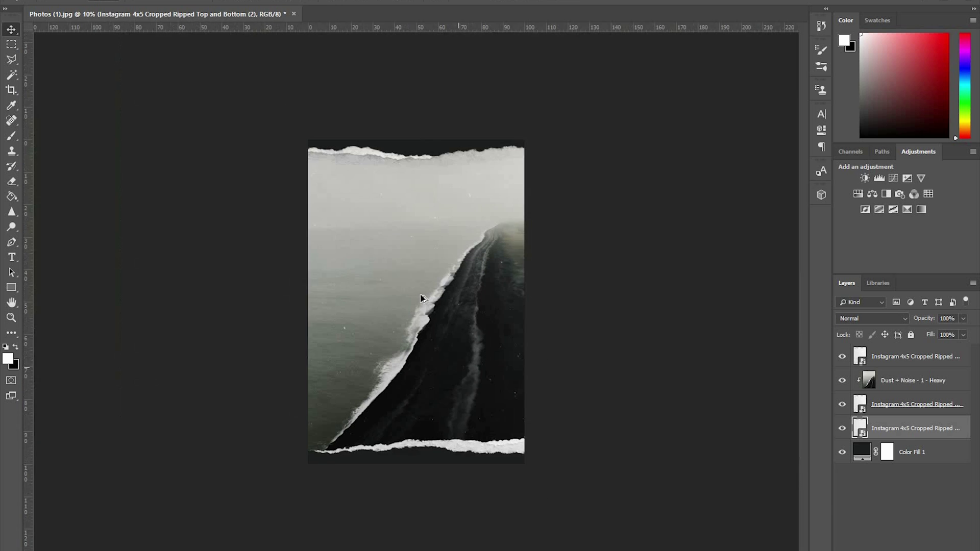
scroll(422, 302, "up", 2)
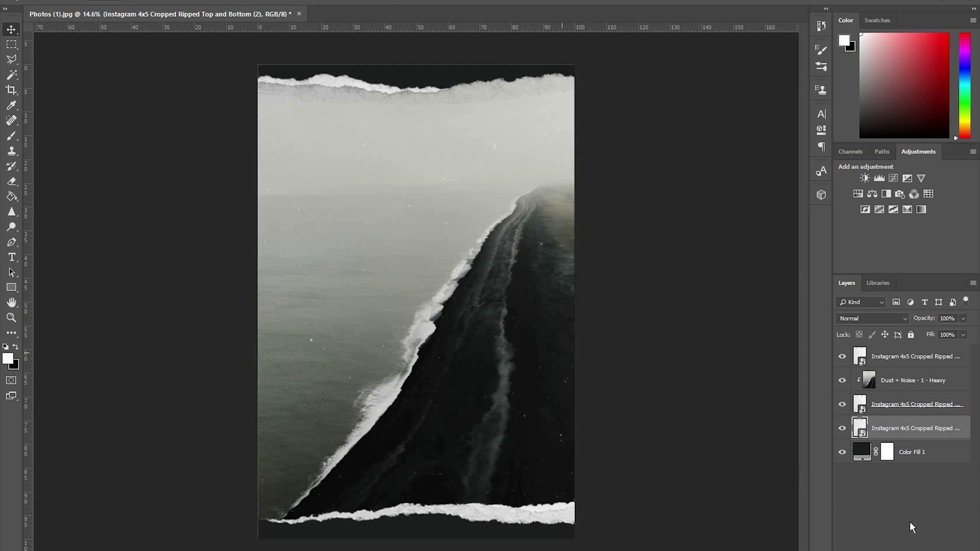
- Place "5. Crumpled Paper with Fold.jpg" from the Overlay Bundle folder and enlarge it to cover the whole canvas
key("alt+Tab")
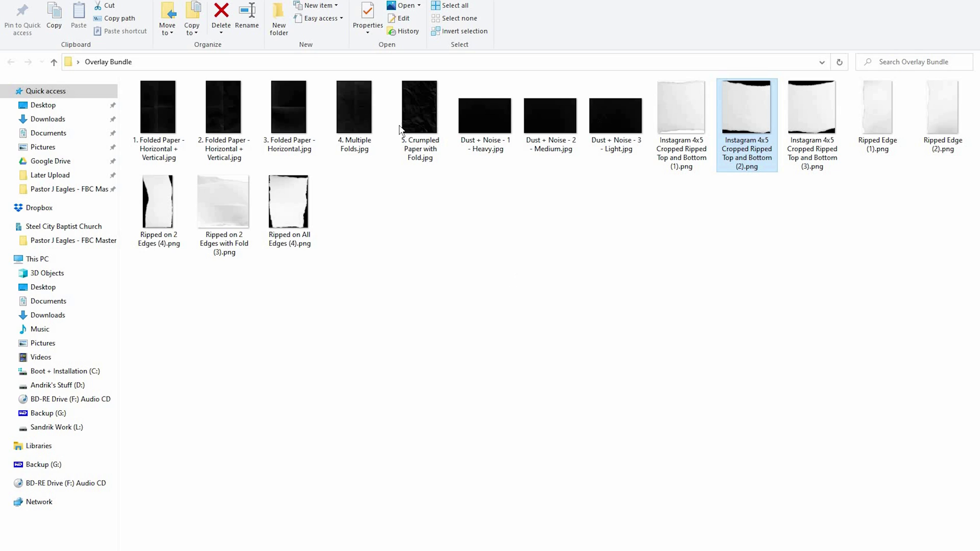
left_click_drag(419, 148, 438, 291)
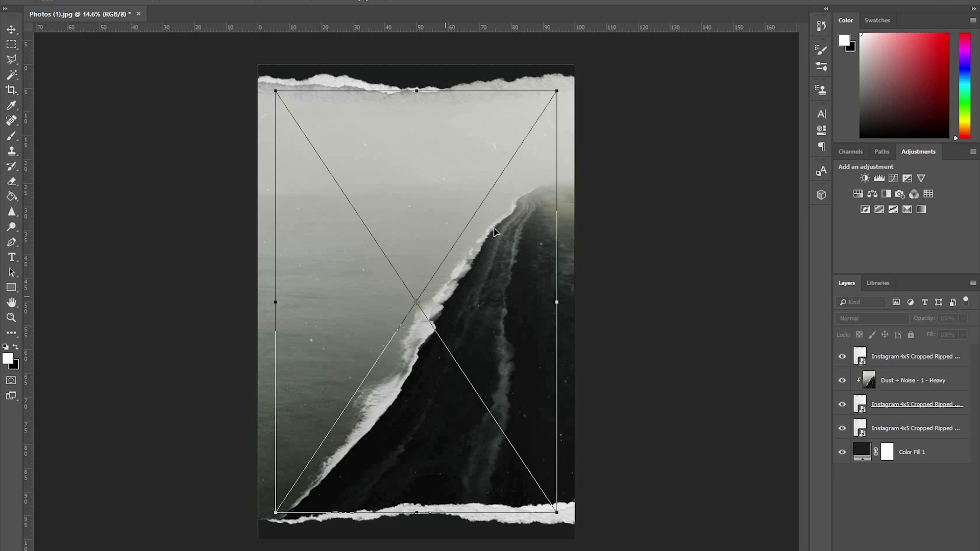
left_click_drag(584, 58, 587, 53)
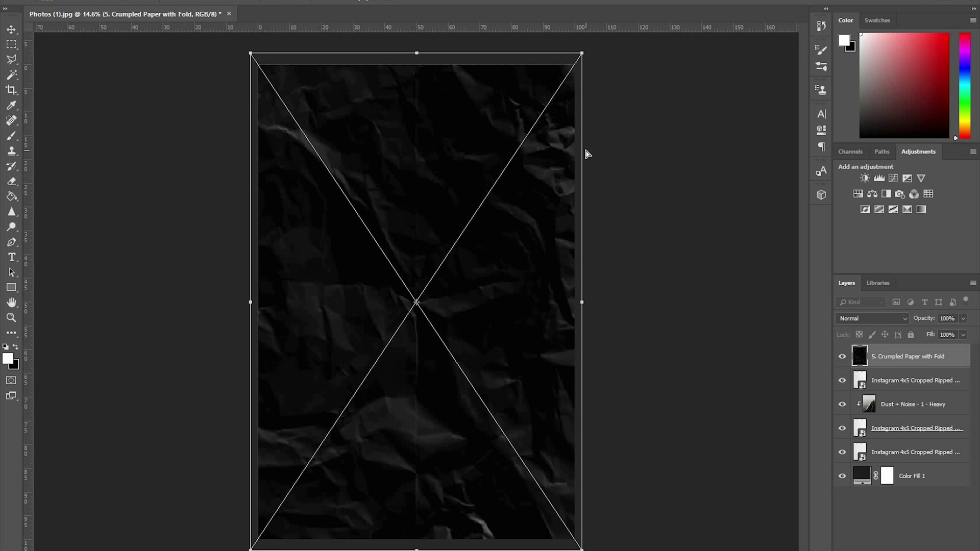
key("Return")
- Move the crumpled paper layer directly above Dust + Noise - 1 - Heavy and clip it to the ripped paper shape
left_click(904, 359, "ctrl")
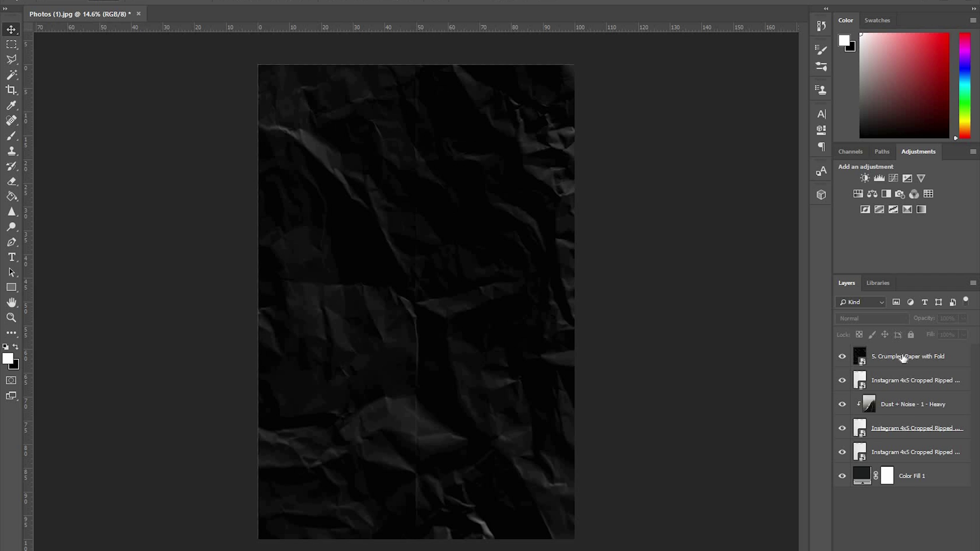
left_click_drag(904, 360, 898, 408)
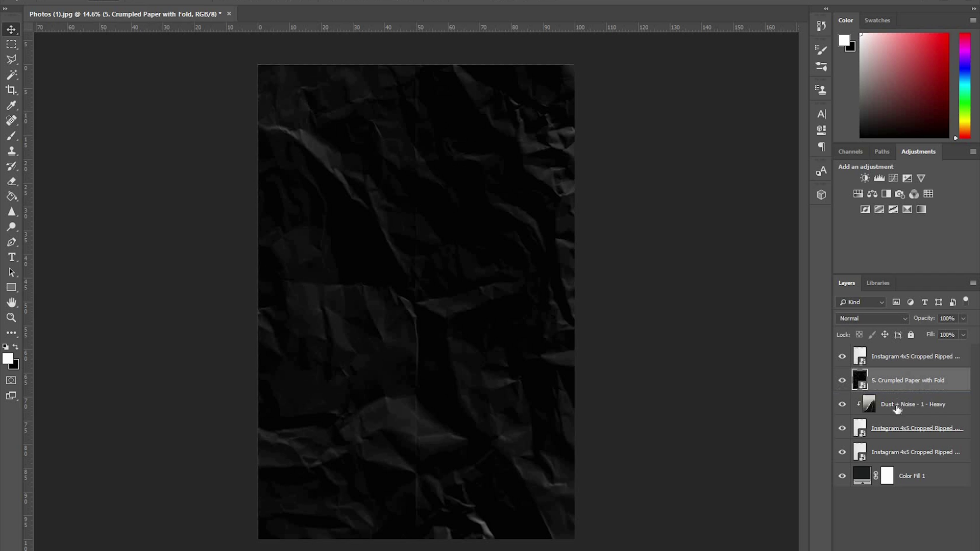
left_click(859, 406)
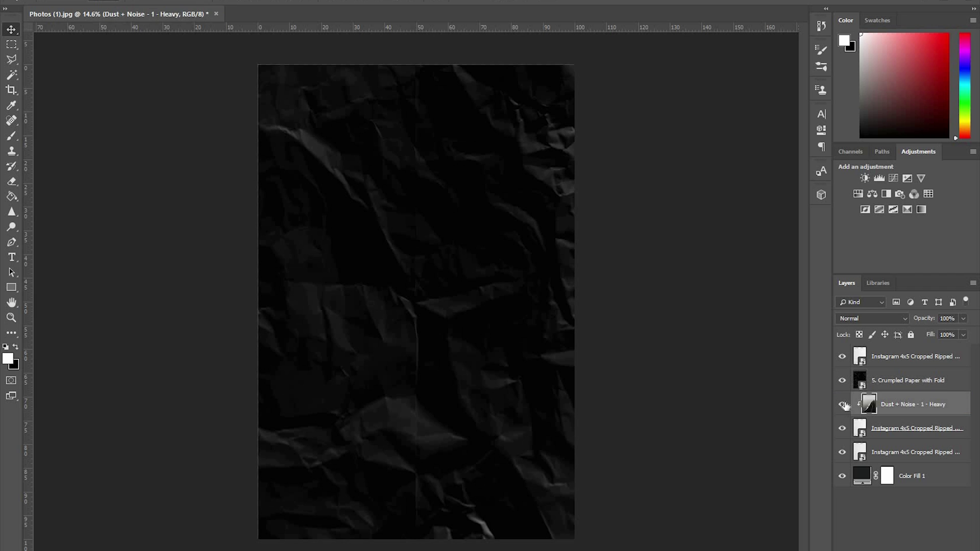
left_click(886, 387)
right_click(884, 384)
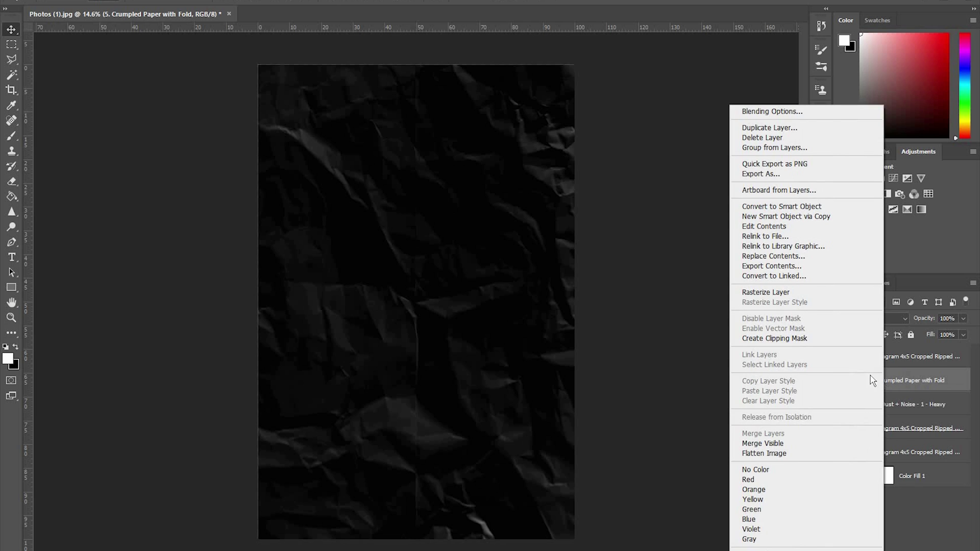
left_click(808, 339)
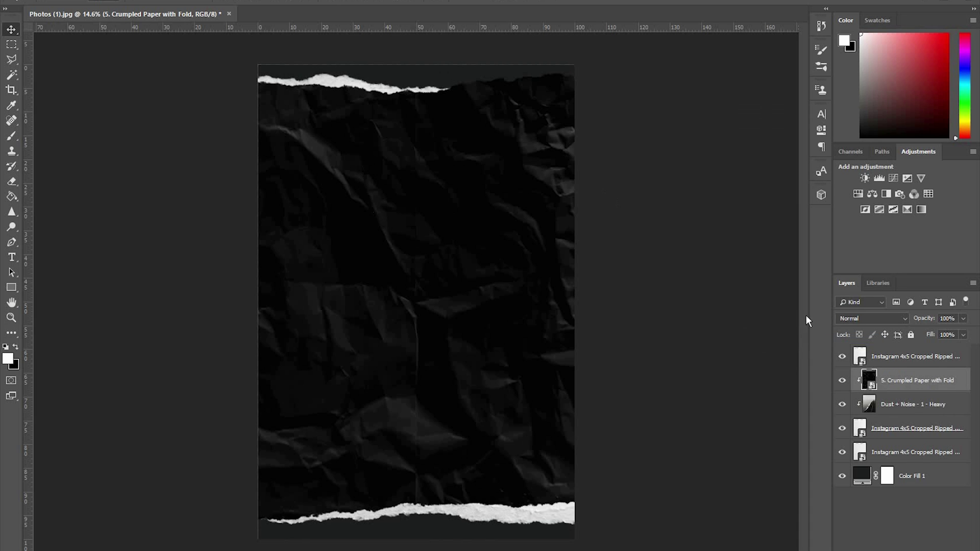
- Set the crumpled paper layer's blend mode to Screen and inspect the creases over the photo
left_click(872, 317)
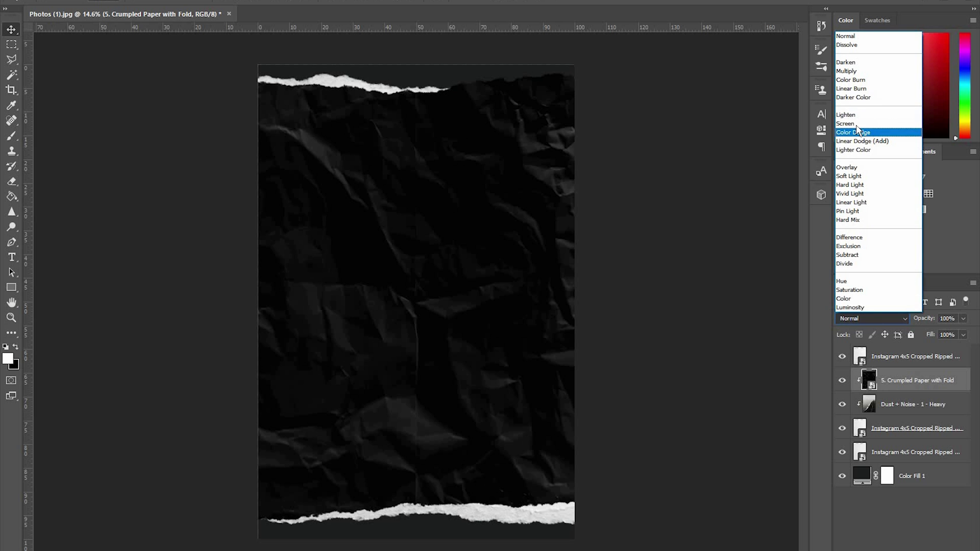
left_click(848, 123)
left_click(924, 509)
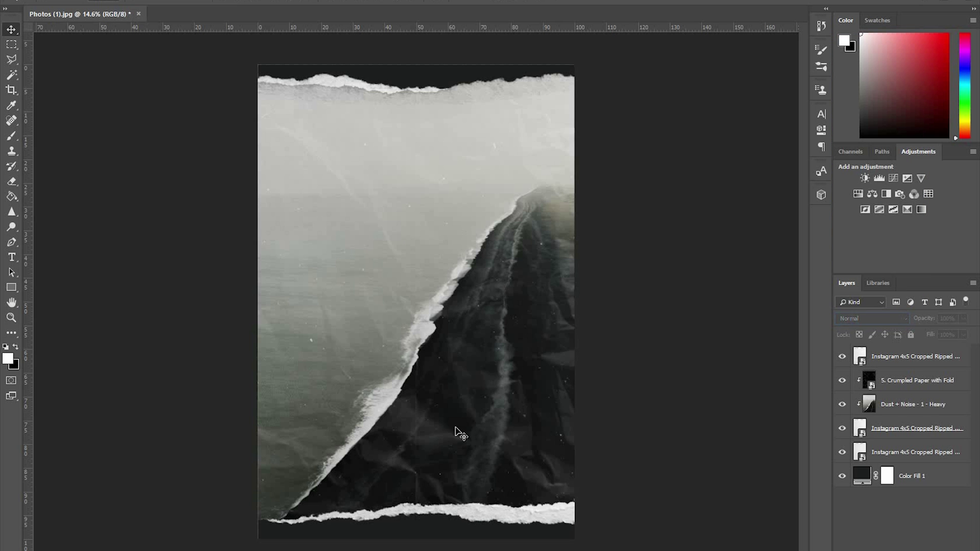
scroll(604, 429, "up", 4)
scroll(523, 424, "down", 3)
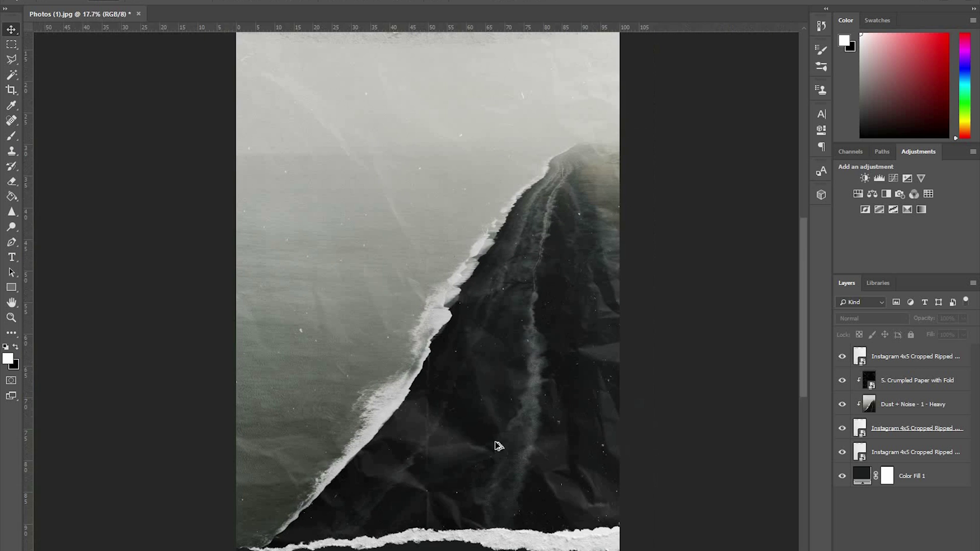
scroll(503, 357, "down", 1)
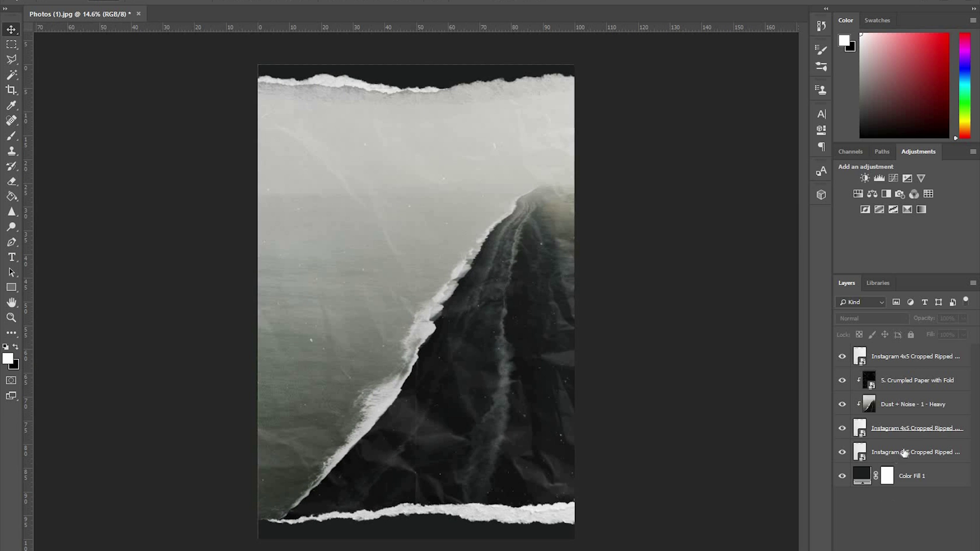
- Replace the beach photo layer with the Photos (2) image, enlarged to the canvas width
left_click(900, 404)
key("Delete")
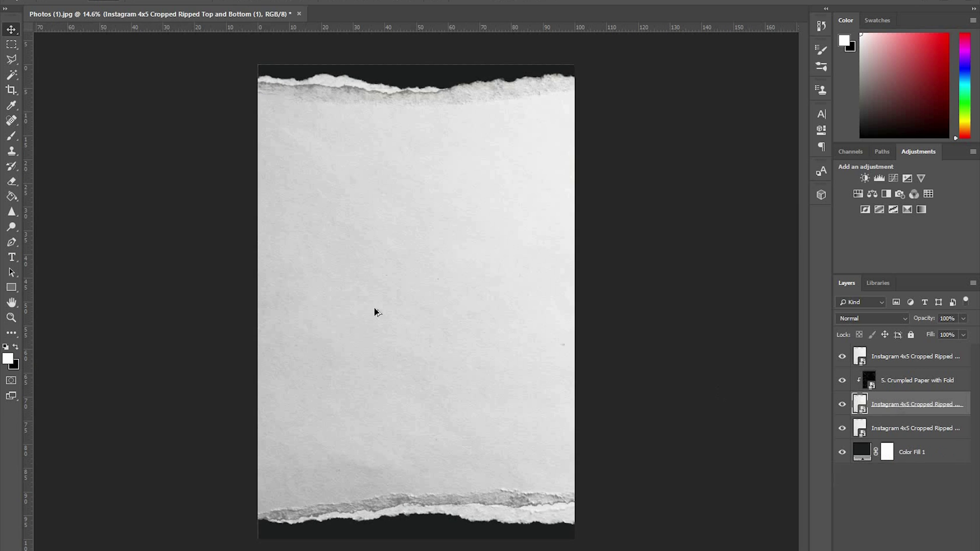
key("alt+Tab")
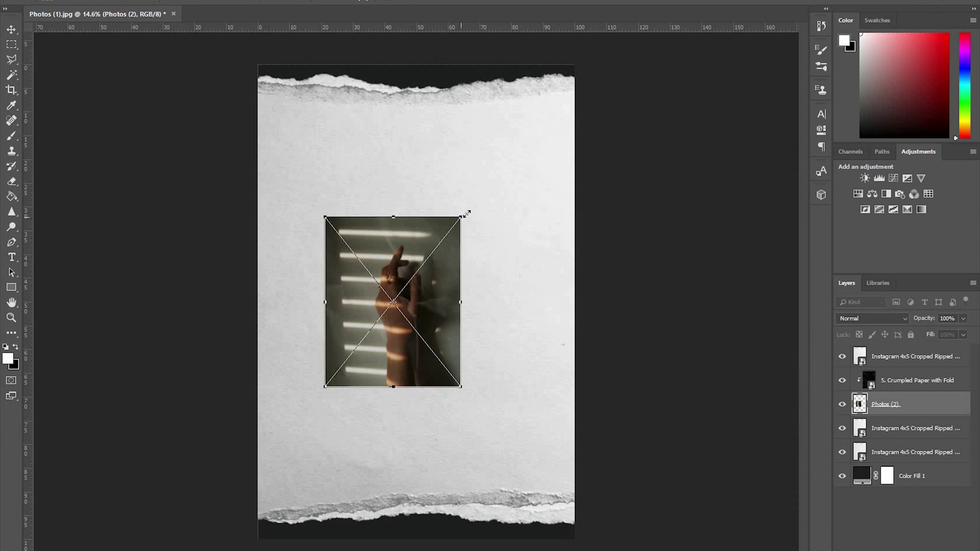
left_click_drag(466, 213, 488, 224)
key("Return")
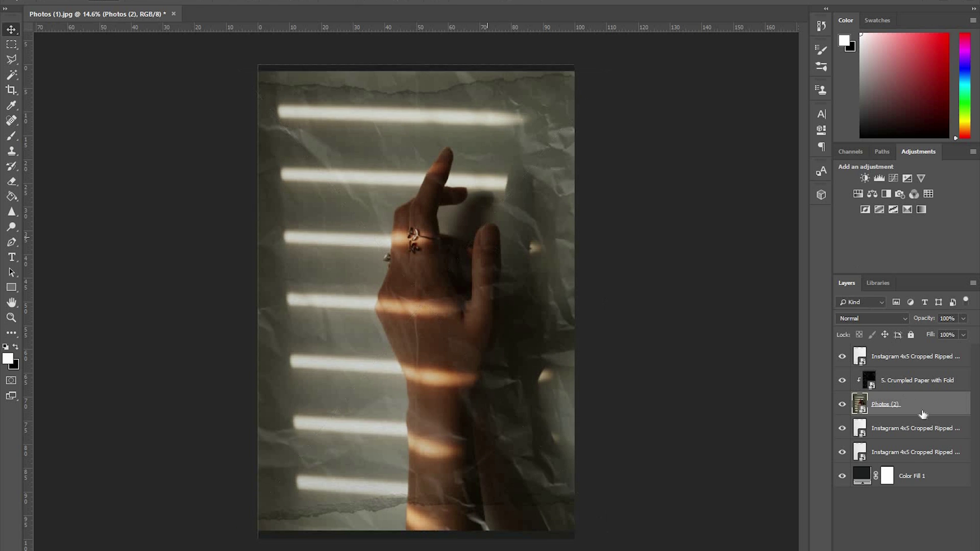
- Delete all the ripped paper and crumpled paper layers, keeping only Photos (2) and Color Fill 1
left_click(931, 453)
left_click(931, 435, "shift")
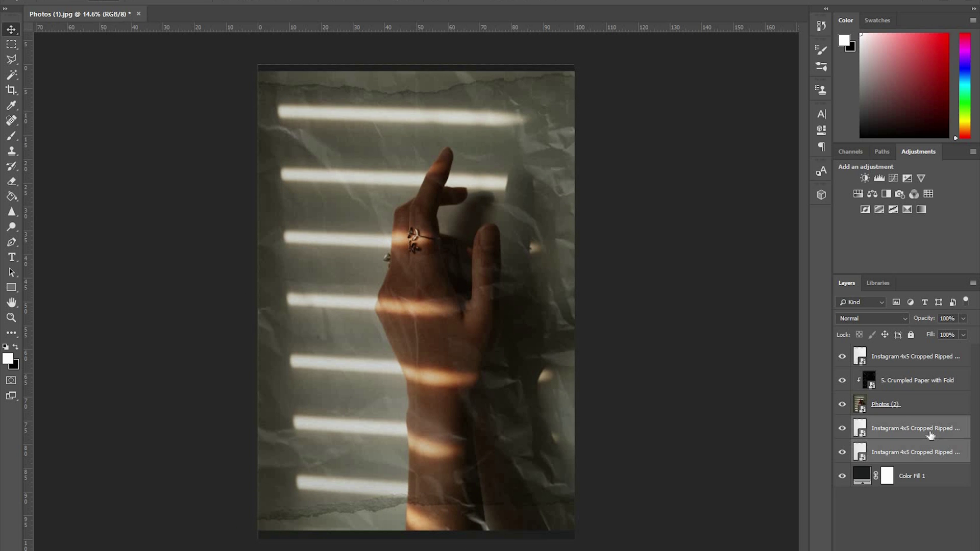
key("Delete")
left_click(919, 374)
key("Delete")
left_click(917, 362)
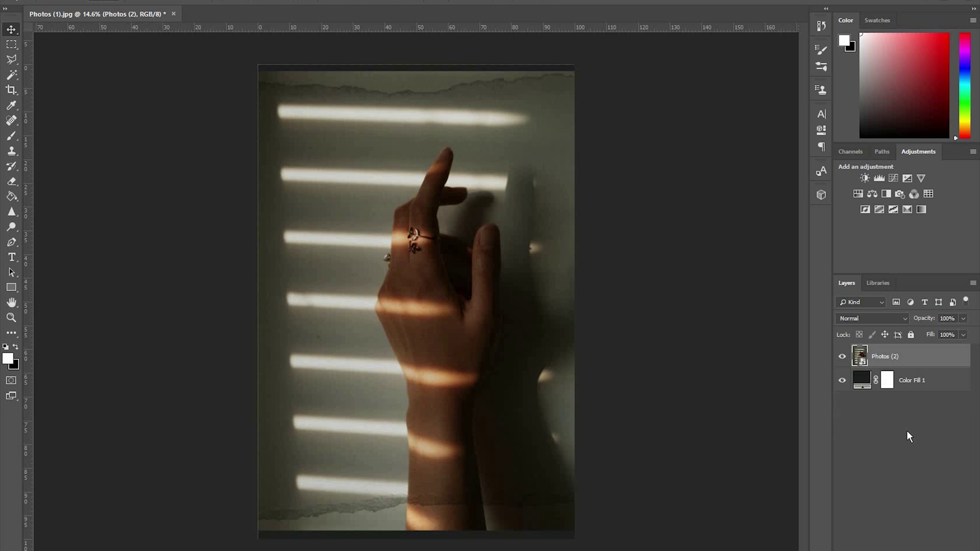
key("Delete")
left_click(907, 433)
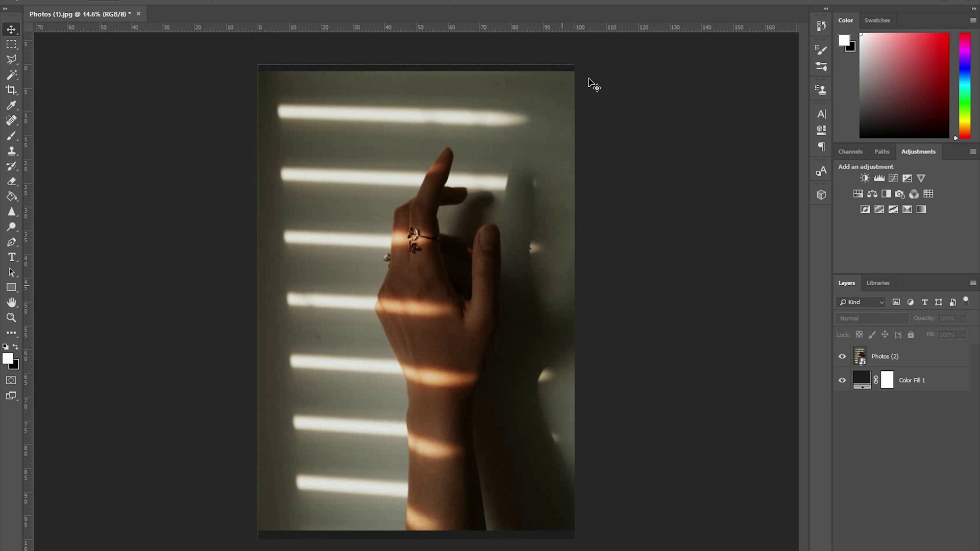
- Hide the rulers and enlarge the Photos (2) layer so that it fills the canvas completely
left_click(557, 154)
key("ctrl+t")
key("ctrl+r")
left_click_drag(542, 193, 525, 196)
key("Return")
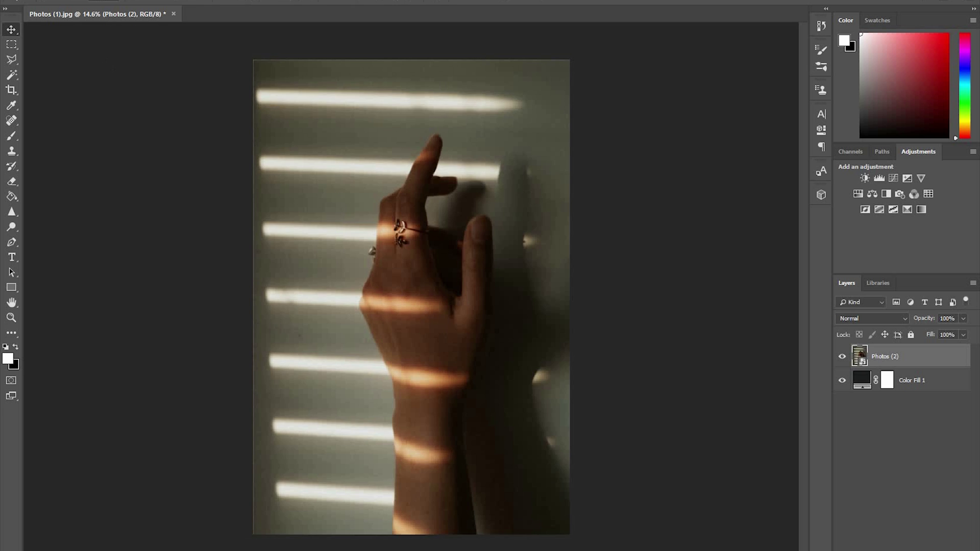
- Place "Ripped on 2 Edges with Fold (3).png" from the Overlay Bundle folder over the photo, enlarged past the canvas sides
left_click_drag(0, 61, 516, 1)
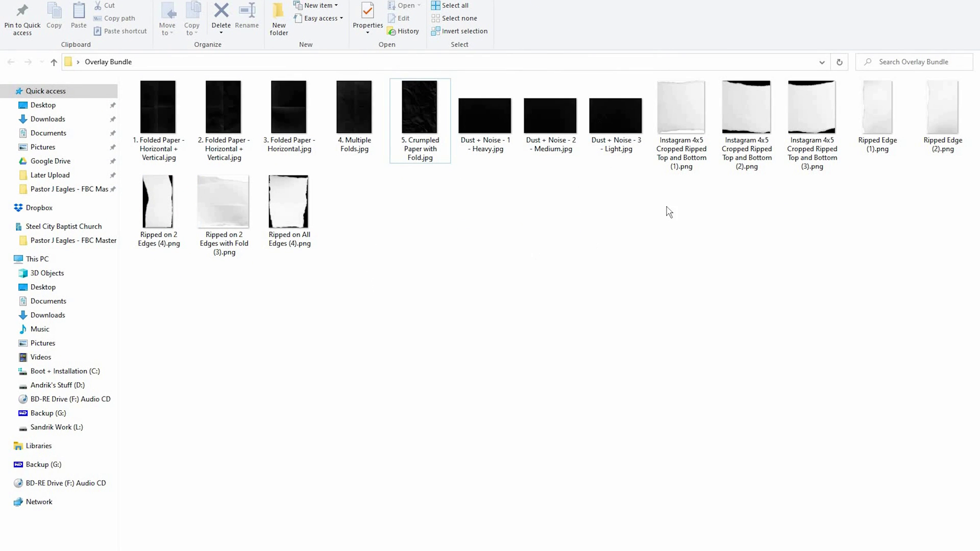
left_click(214, 214)
key("alt+Tab")
left_click_drag(364, 323, 373, 320)
key("Return")
- Duplicate the folded ripped paper layer and move Photos (2) between the two copies
key("ctrl")
key("ctrl+j")
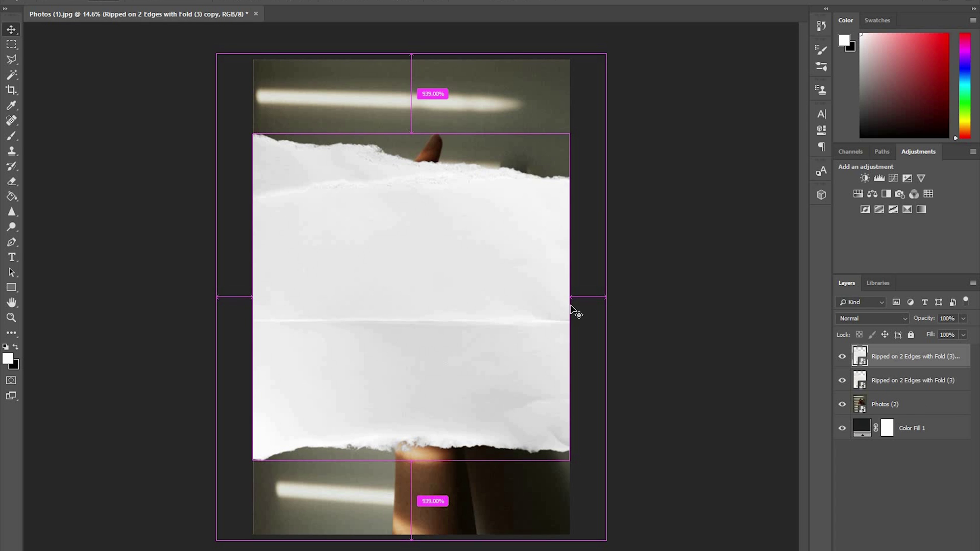
left_click_drag(889, 407, 896, 406)
- Clip the Photos (2) layer to the lower folded ripped paper layer
left_click(898, 380)
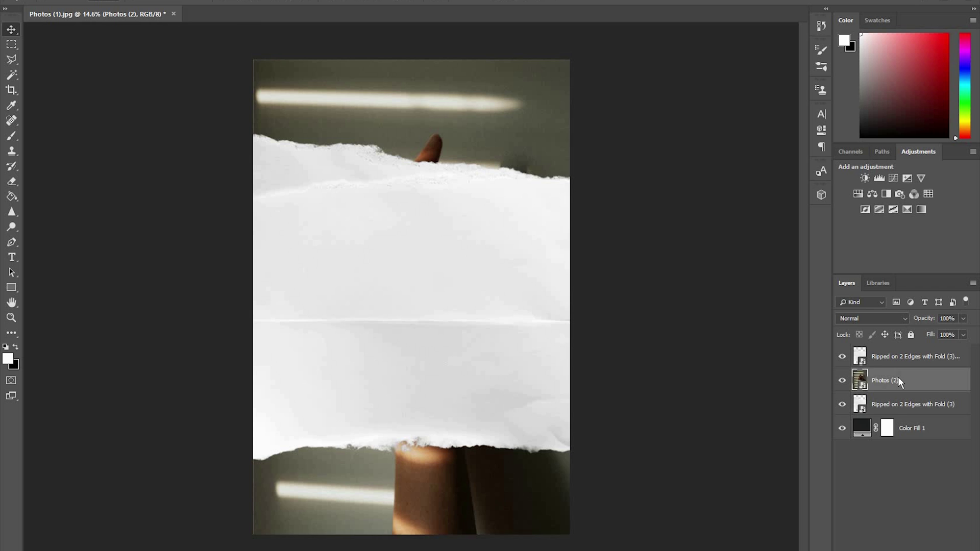
right_click(898, 381)
left_click(789, 338)
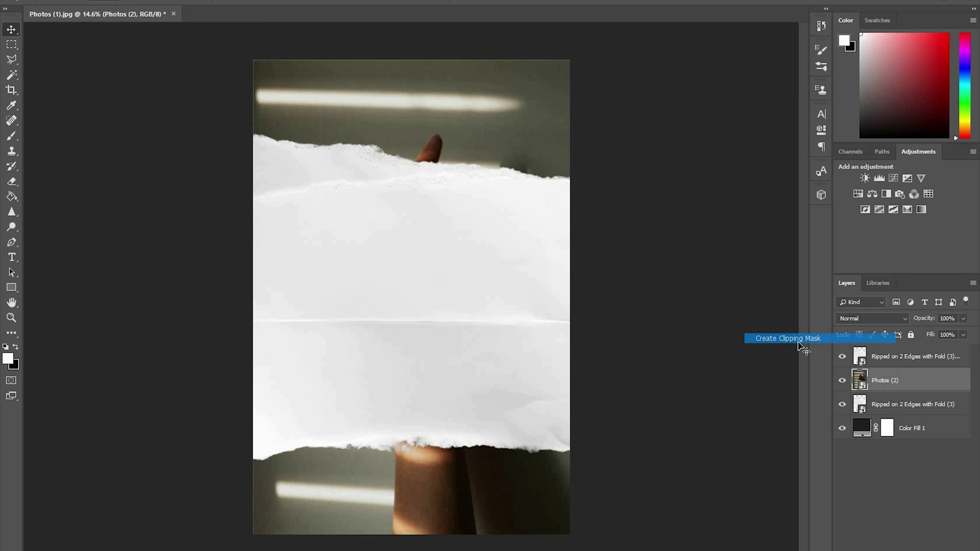
- Set the upper folded ripped paper copy's blend mode to Multiply and select the Photos (2) layer
key("alt+bracketright")
left_click(878, 318)
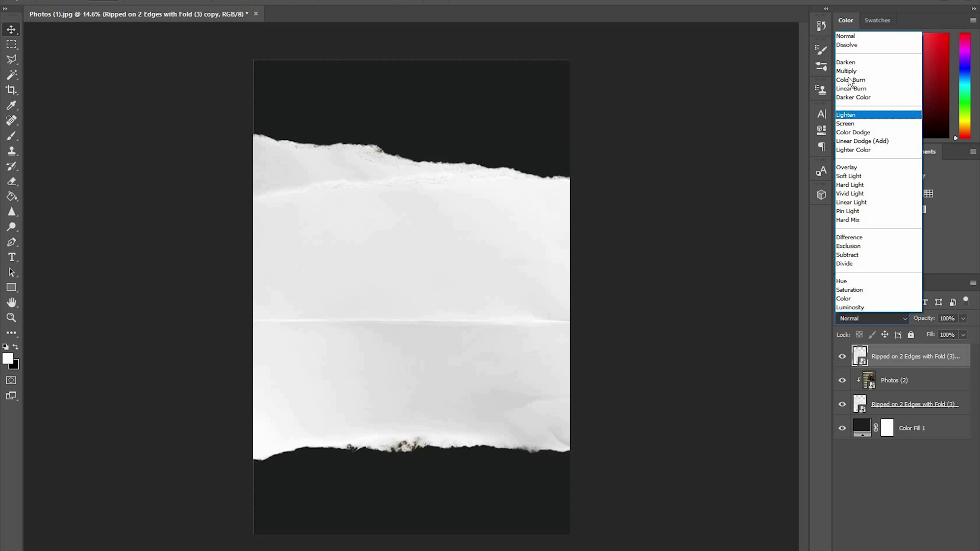
left_click(847, 71)
left_click(928, 464)
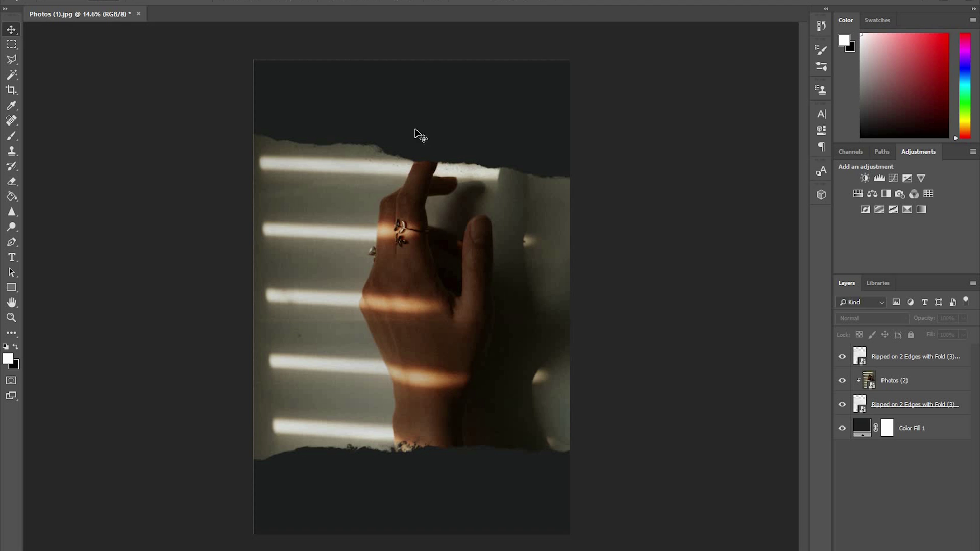
left_click(913, 384)
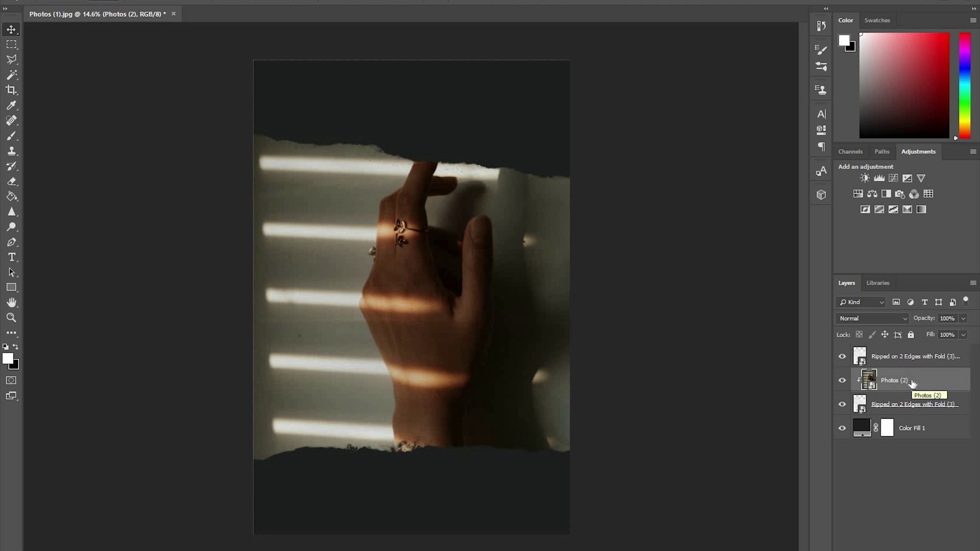
- Show the rulers, then scale down Photos (2) and move it lower so the whole hand fits inside the torn paper
key("ctrl+t")
key("ctrl+r")
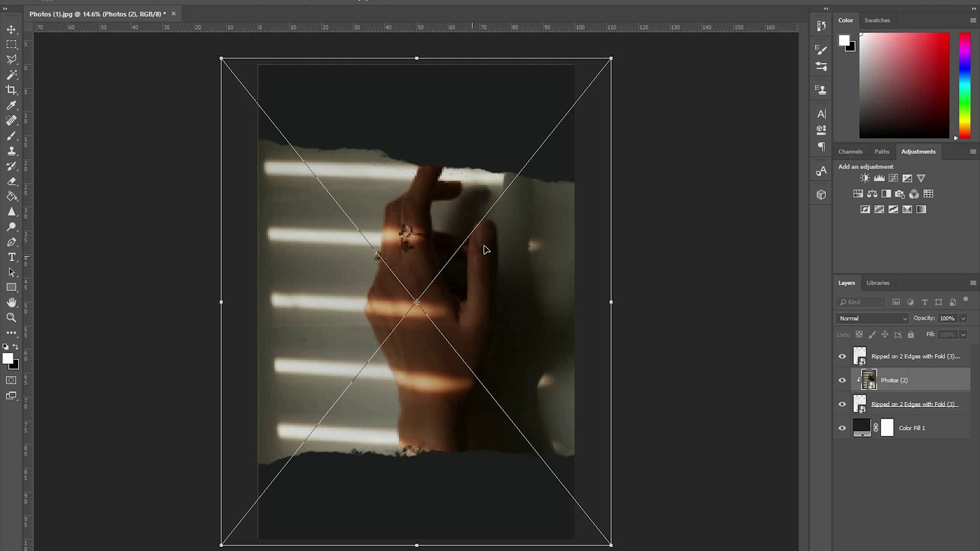
left_click_drag(501, 303, 502, 350)
left_click_drag(610, 106, 587, 135)
left_click_drag(523, 256, 523, 244)
left_click_drag(585, 129, 580, 132)
key("Return")
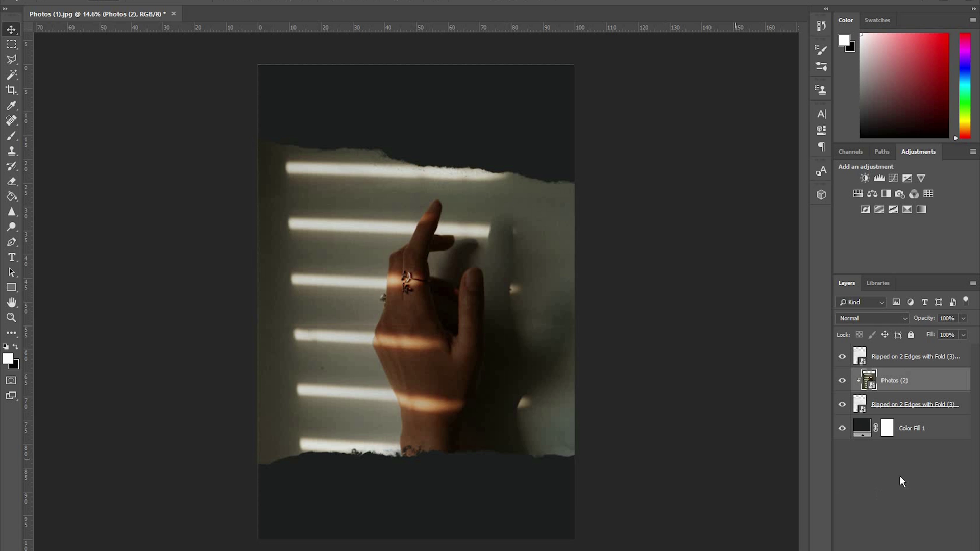
left_click(908, 478)
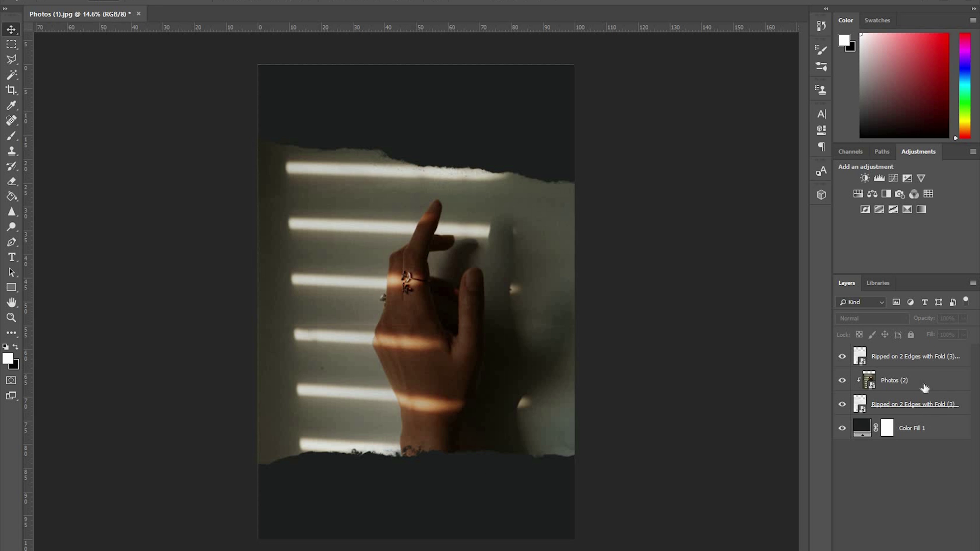
- Move both folded ripped paper layers and Photos (2) together down so the torn upper edge crosses the canvas's middle
left_click(924, 403)
left_click(919, 364, "shift")
left_click_drag(353, 234, 361, 301)
left_click_drag(438, 299, 443, 351)
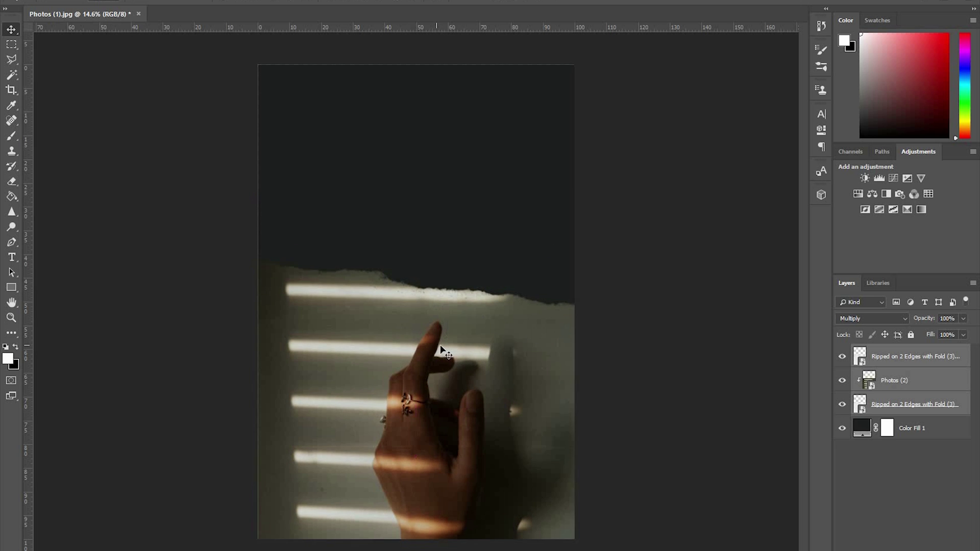
left_click(891, 482)
- Place Photos (3).jpg from the desktop into the document, aligned to the canvas's upper-left corner and enlarged to fill the canvas
key("alt+Tab")
key("alt+Tab")
left_click_drag(628, 1, 968, 72)
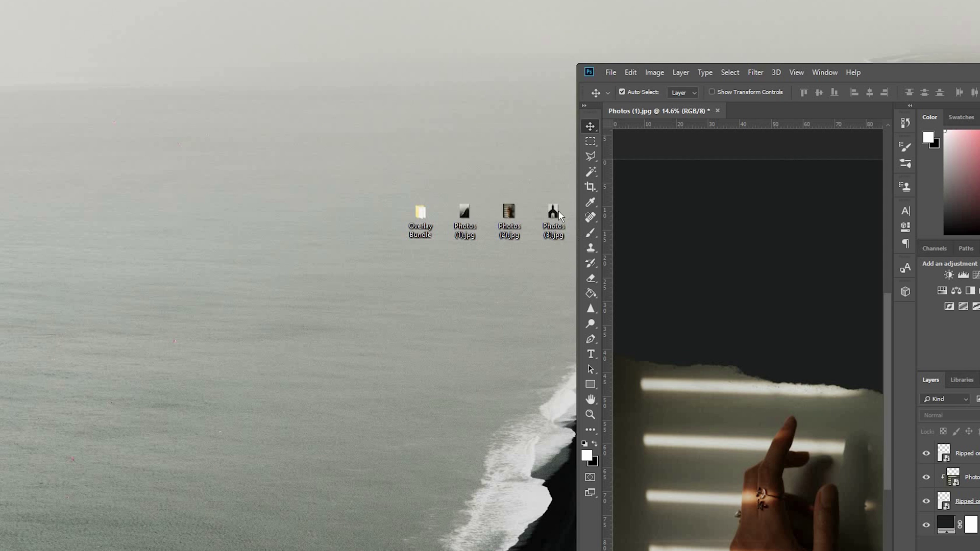
left_click_drag(560, 214, 685, 281)
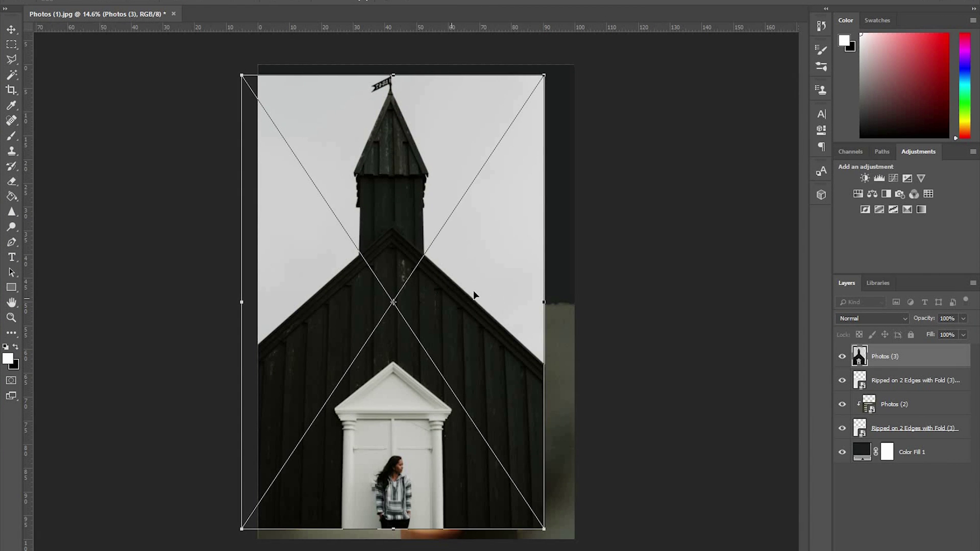
left_click_drag(473, 295, 490, 284)
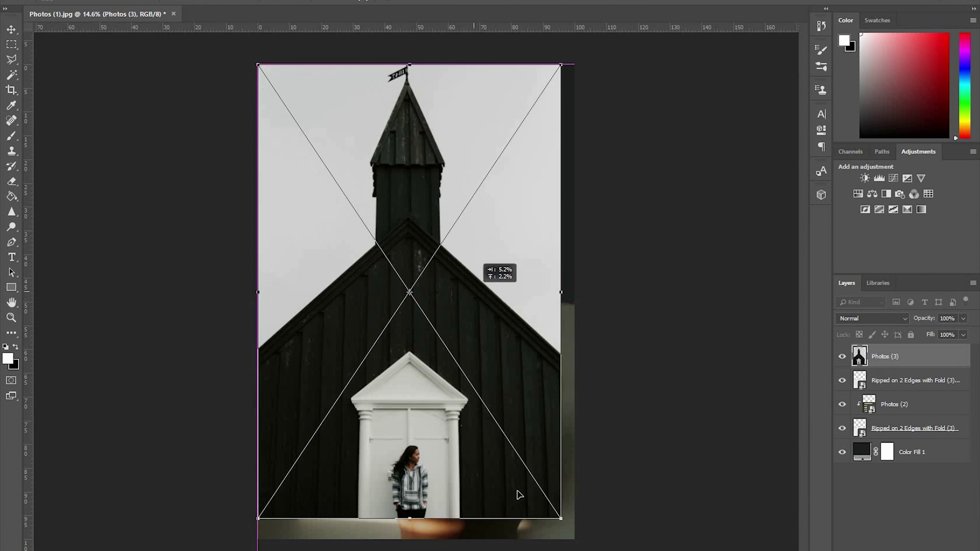
left_click_drag(577, 529, 593, 547)
key("Return")
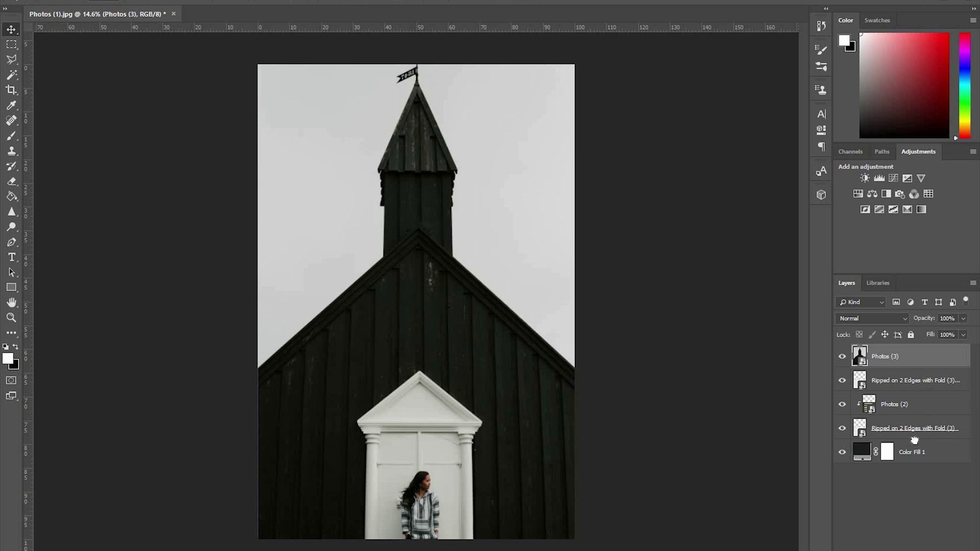
- Move the Photos (3) layer beneath the ripped paper layers and shift the church upward behind the torn edge
left_click_drag(914, 440, 910, 449)
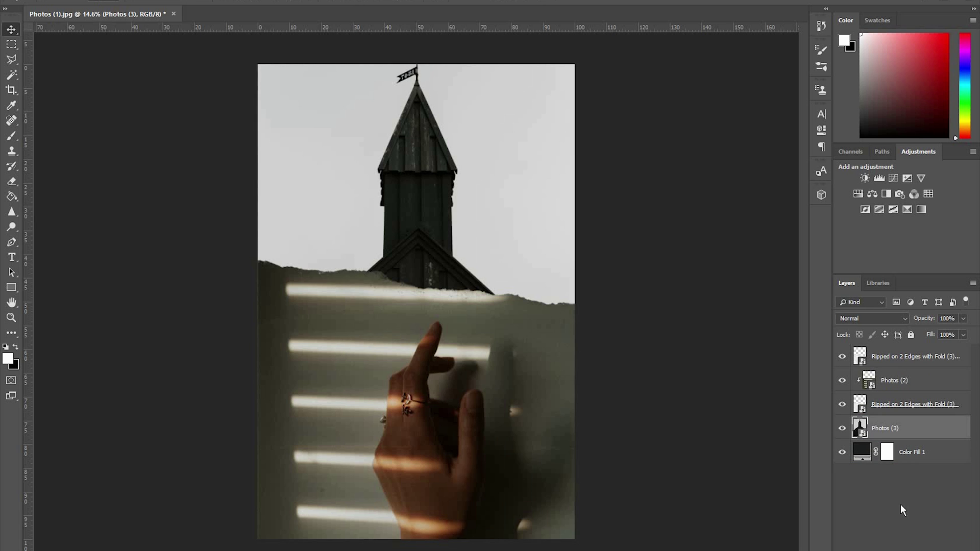
left_click(901, 504)
mouse_move(450, 259)
left_mouse_down()
mouse_move(443, 222)
mouse_move(445, 242)
left_mouse_up()
left_click(870, 483)
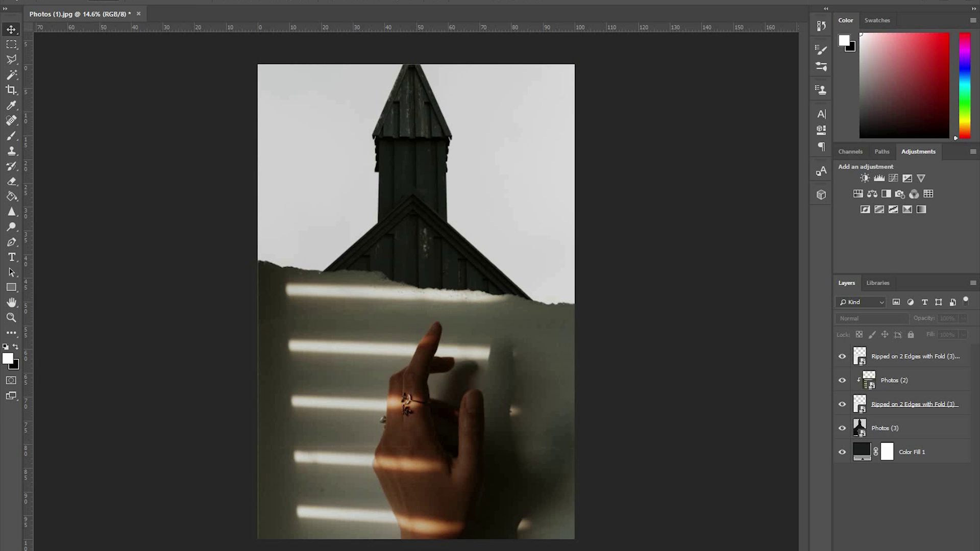
- Place Ripped on 2 Edges (4) from the Overlay Bundle folder over the torn edge, enlarged past the canvas sides and tilted slightly clockwise
key("alt+Tab")
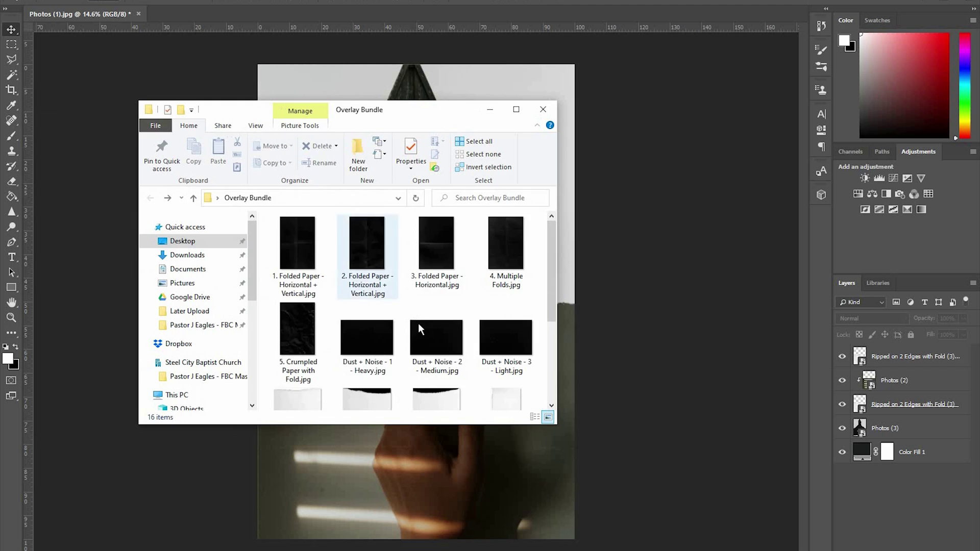
scroll(368, 306, "down", 3)
left_click_drag(368, 357, 608, 306)
left_click_drag(643, 231, 248, 199)
left_click_drag(431, 199, 406, 332)
left_click_drag(667, 295, 662, 314)
left_click_drag(466, 337, 442, 319)
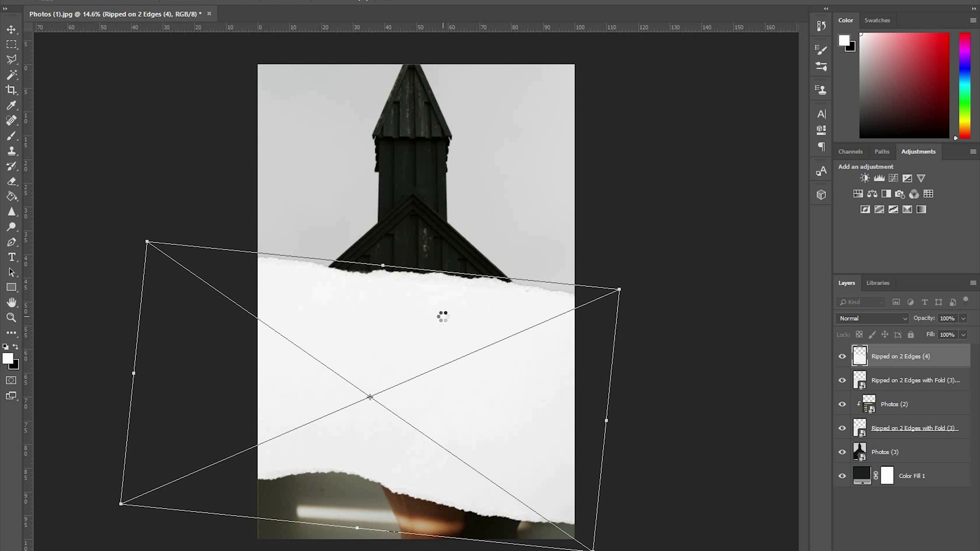
key("Return")
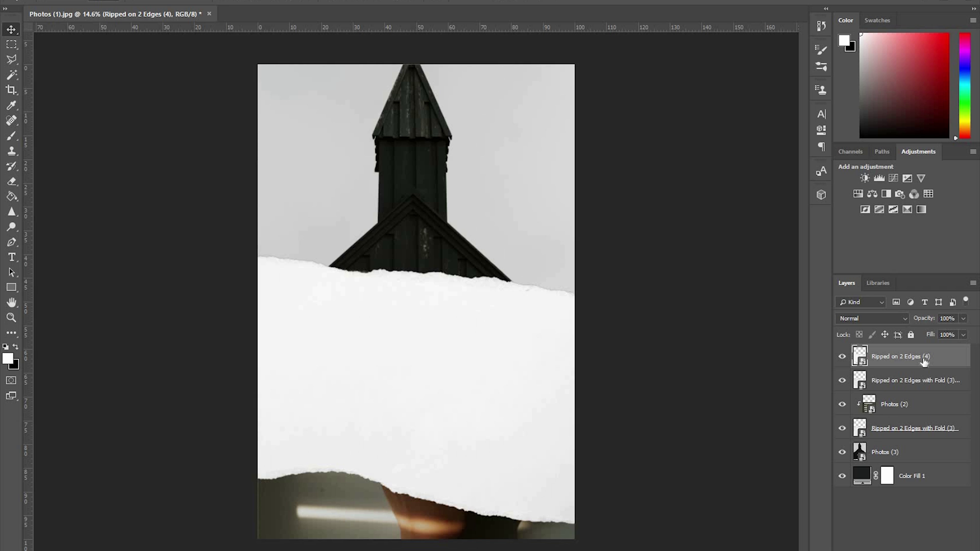
- Move Ripped on 2 Edges (4) directly above Photos (3) in the layer order and nudge it so a white strip lines the tear
left_click_drag(919, 381, 928, 445)
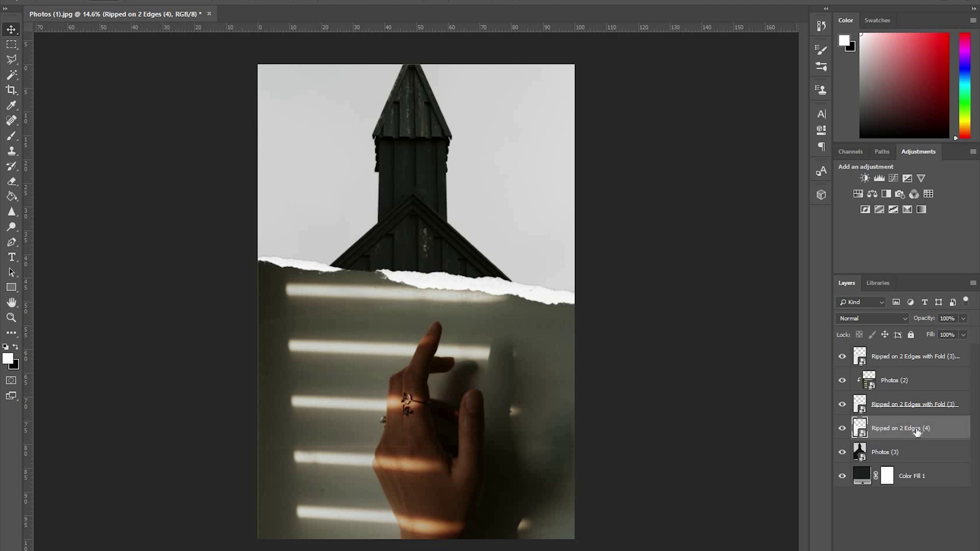
left_click_drag(432, 284, 456, 289)
left_click(902, 529)
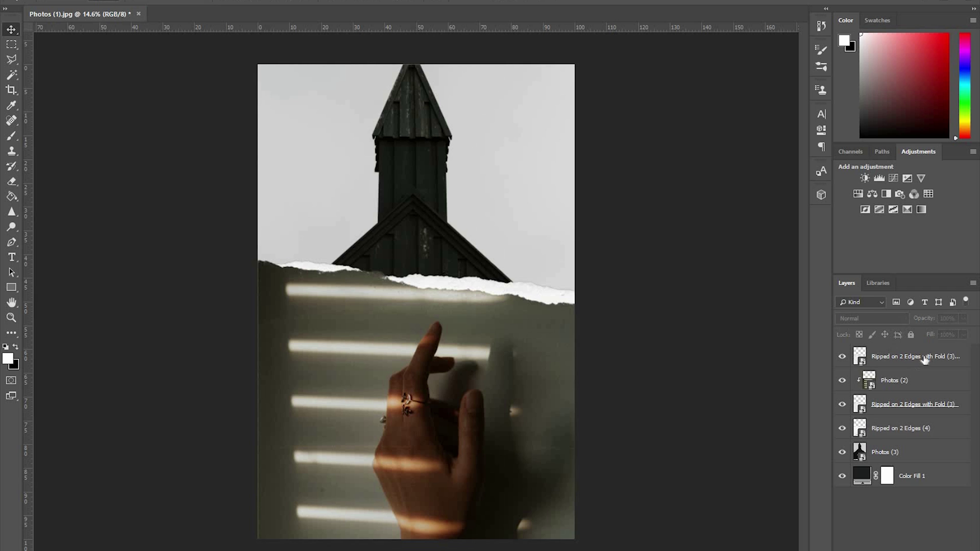
- Group all layers from the upper folded ripped paper copy down to Photos (3)
left_click(917, 357)
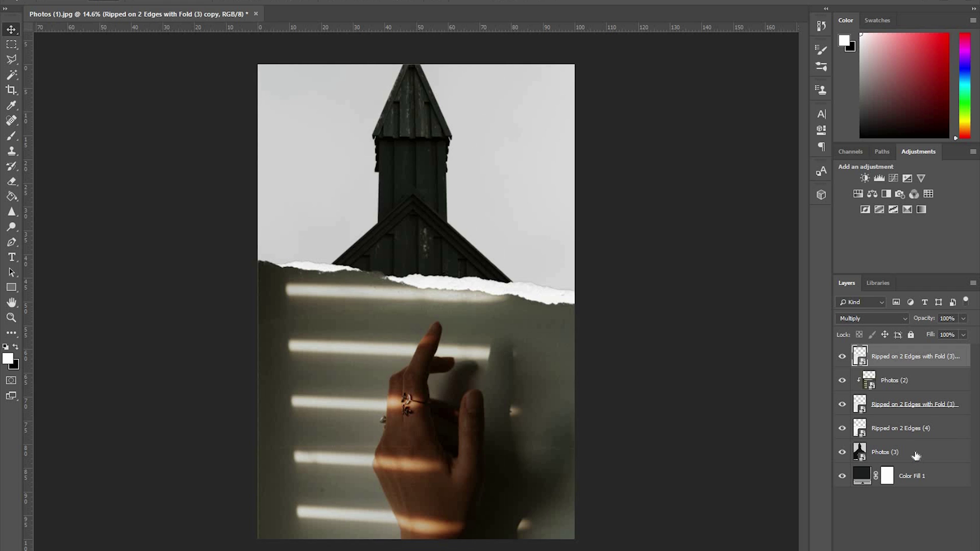
left_click(916, 456, "shift")
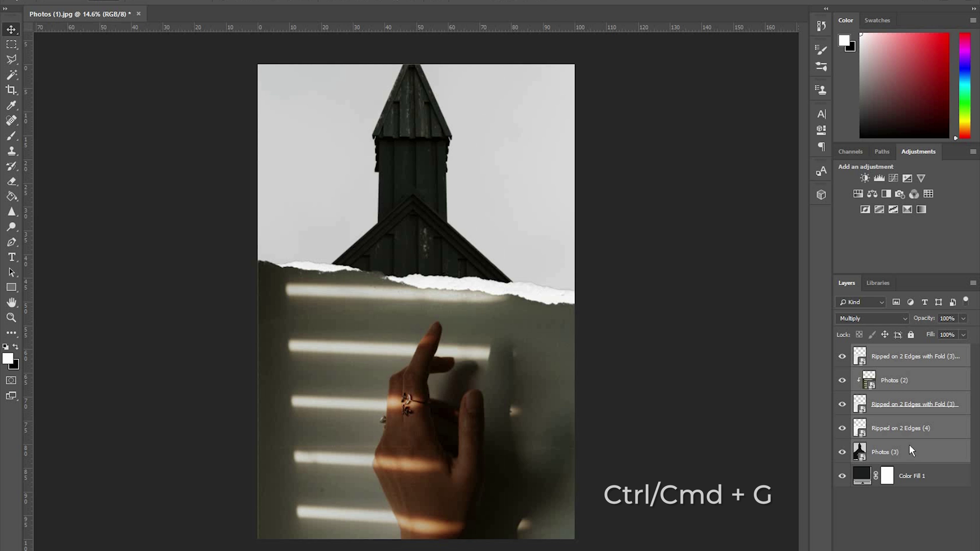
key("ctrl+g")
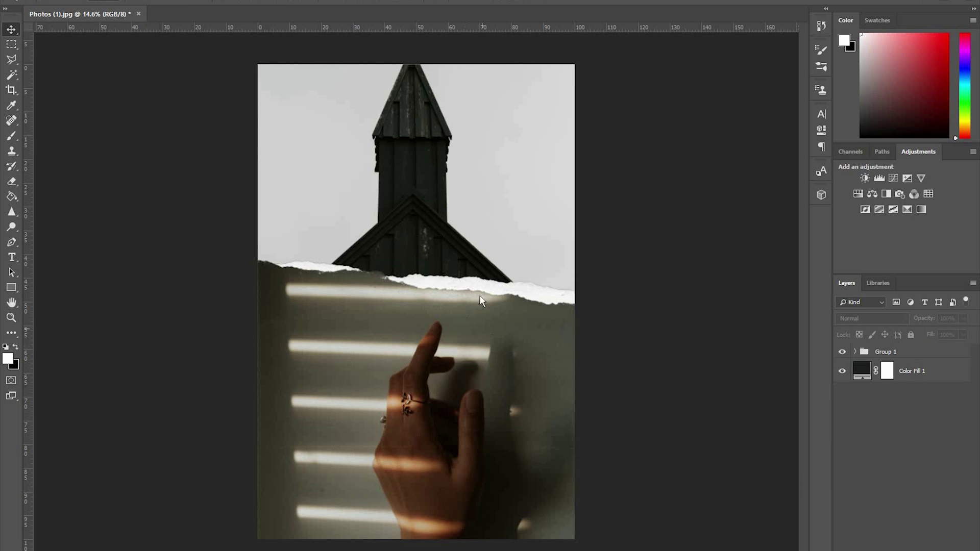
- Place "2. Folded Paper - Horizontal + Vertical.jpg" from the Overlay Bundle folder above the group, enlarged to fill the canvas
key("alt+Tab")
scroll(372, 253, "up", 3)
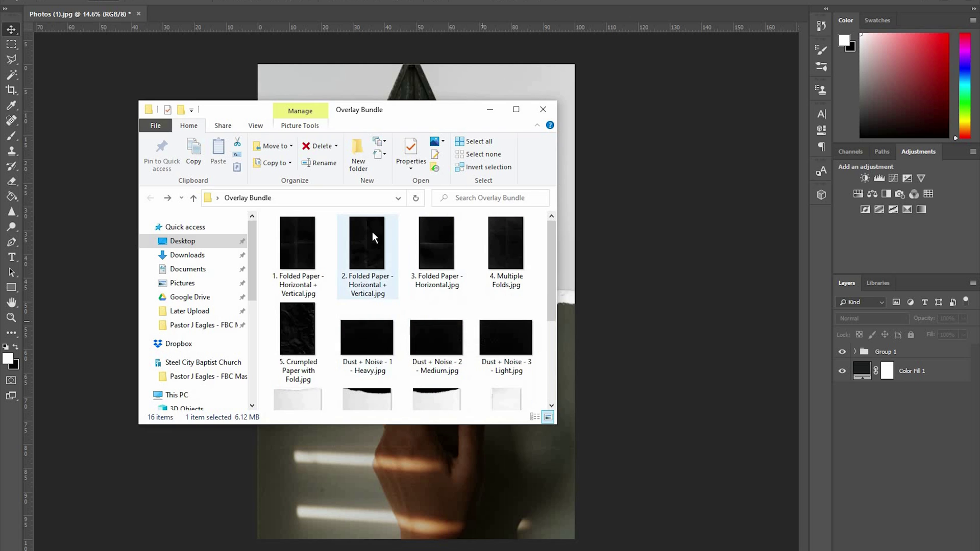
left_click_drag(373, 235, 428, 279)
key("alt+Tab")
left_click_drag(556, 94, 597, 61)
key("Return")
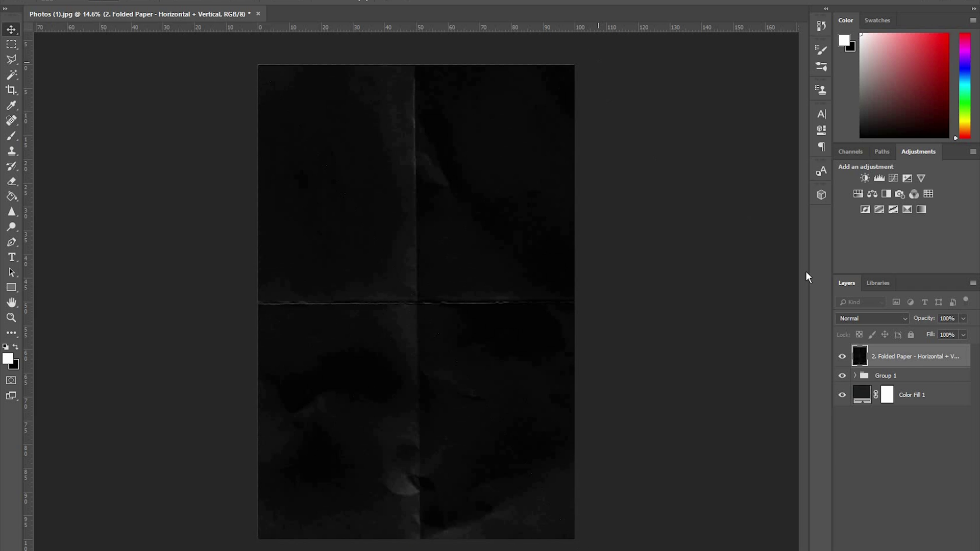
- Set the folded paper texture layer's blend mode to Screen and deselect all layers
left_click(900, 436)
left_click(891, 356)
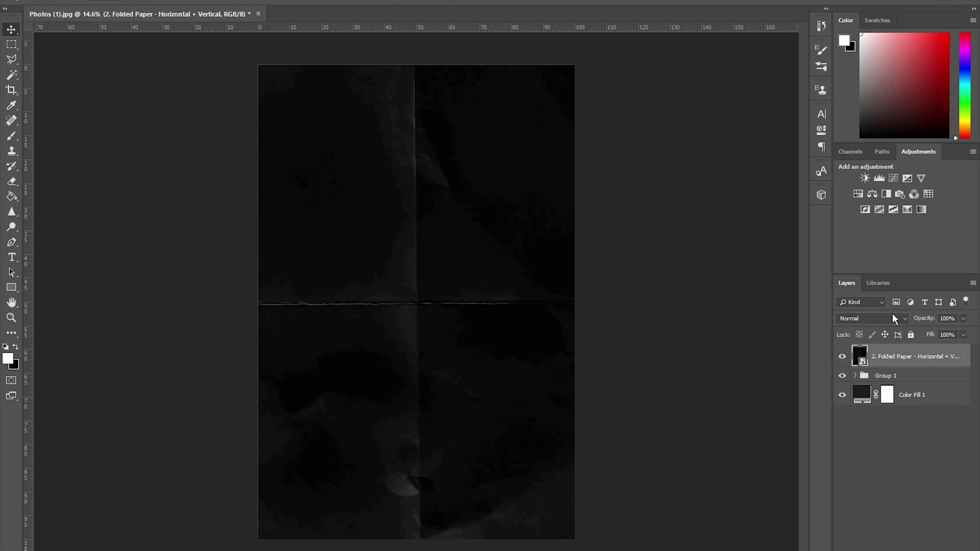
left_click(890, 317)
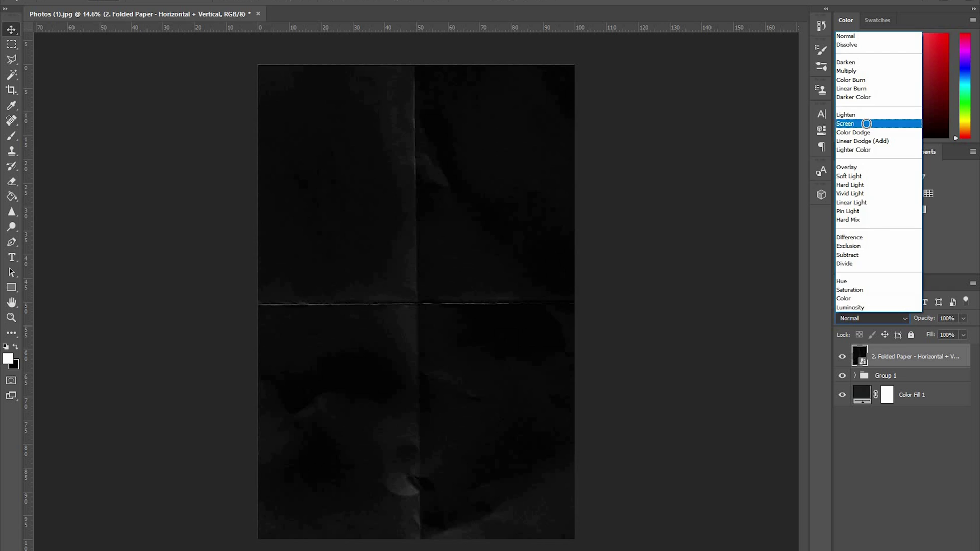
left_click(867, 123)
left_click(924, 476)
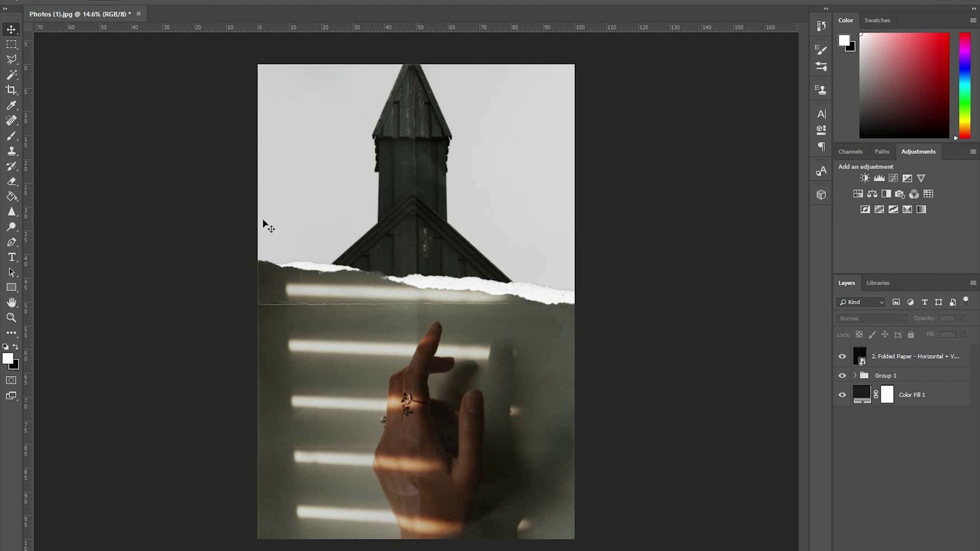
- Select Group 1 and toggle its visibility off and on to check the collage against the background
left_click(843, 378)
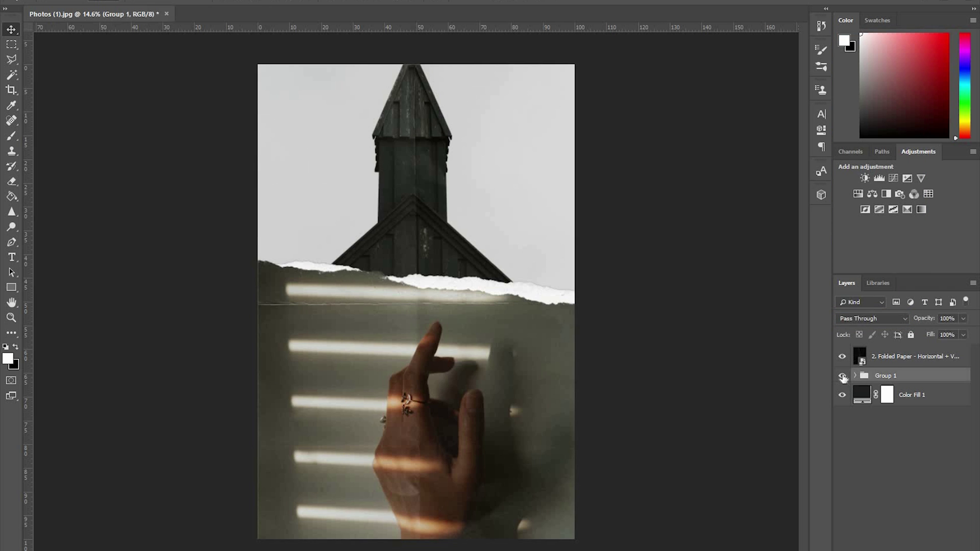
left_click(843, 377)
left_click(843, 376)
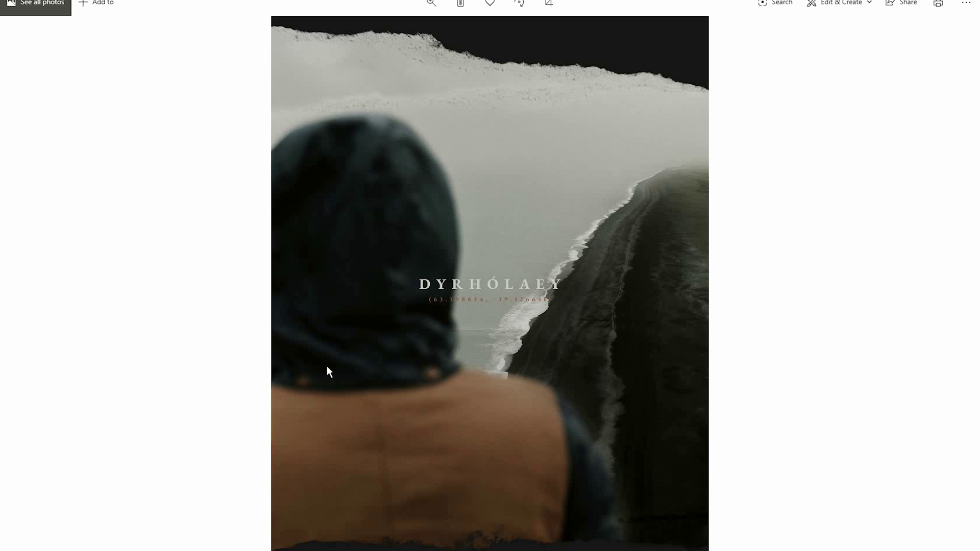
- In the Photos viewer, inspect the finished Dyrhólaey design up close and browse the next two example images
scroll(494, 336, "up", 5)
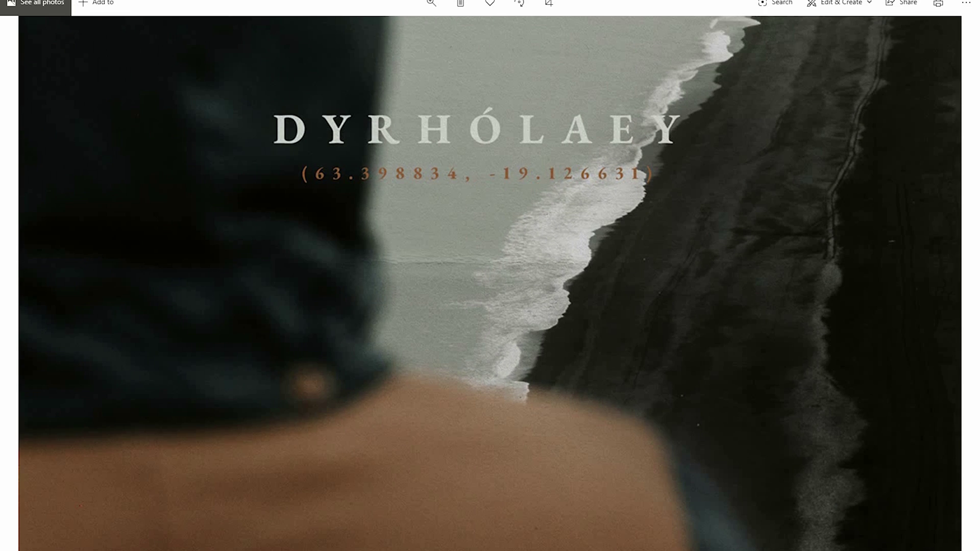
key("Right")
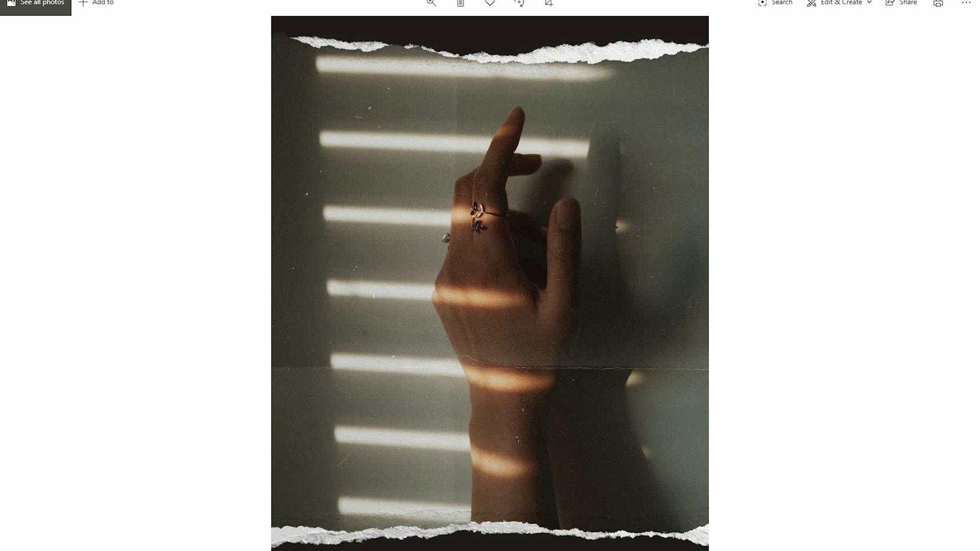
key("Right")
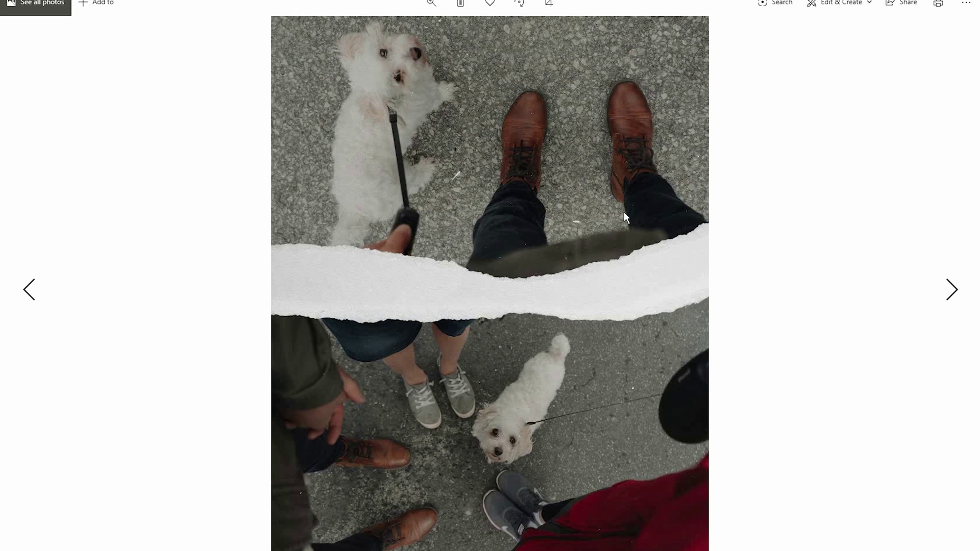